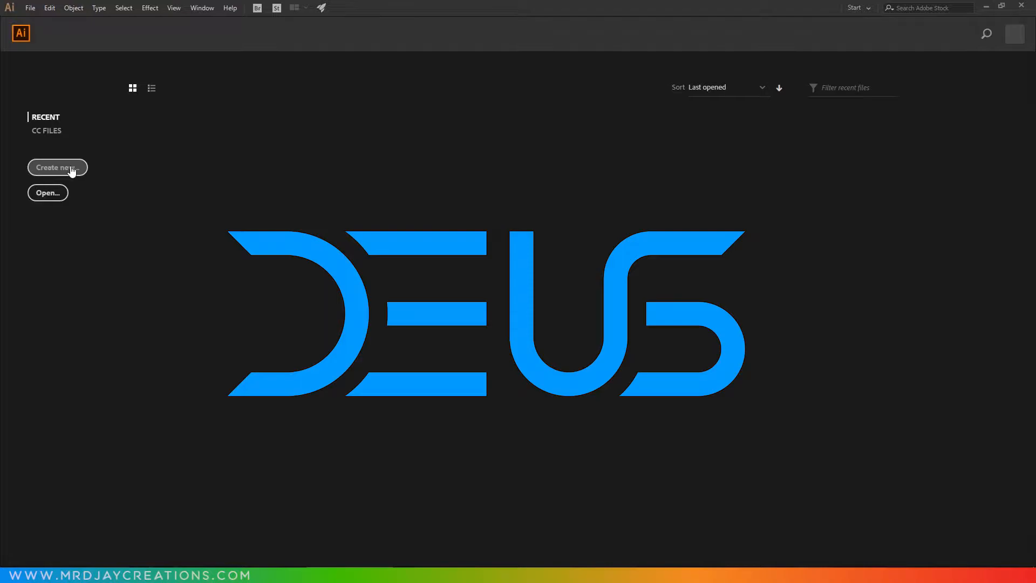
Create a new 1920 x 1080 px Web-Large document and show its document properties
click(72, 170)
click(72, 170)
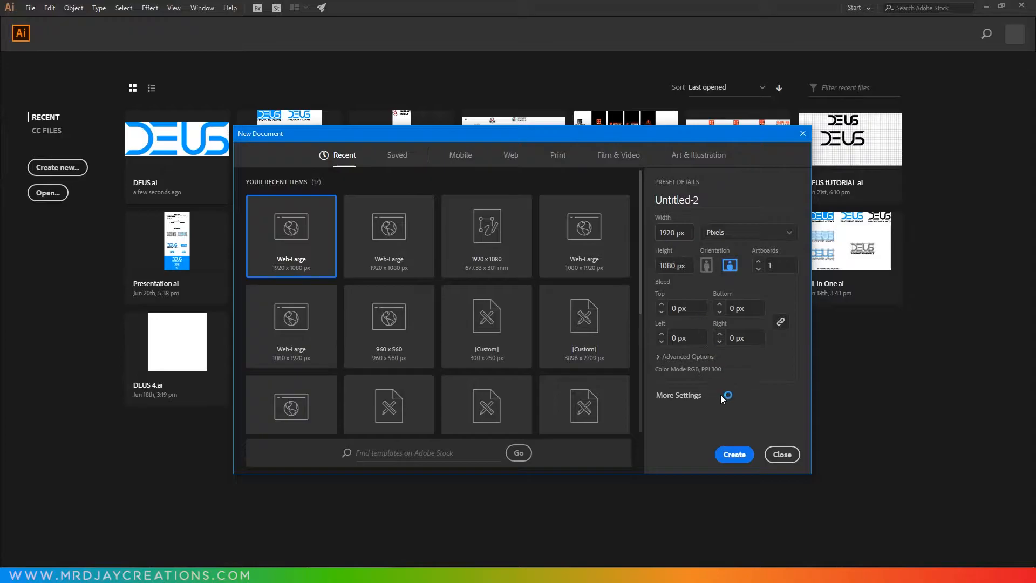
click(735, 454)
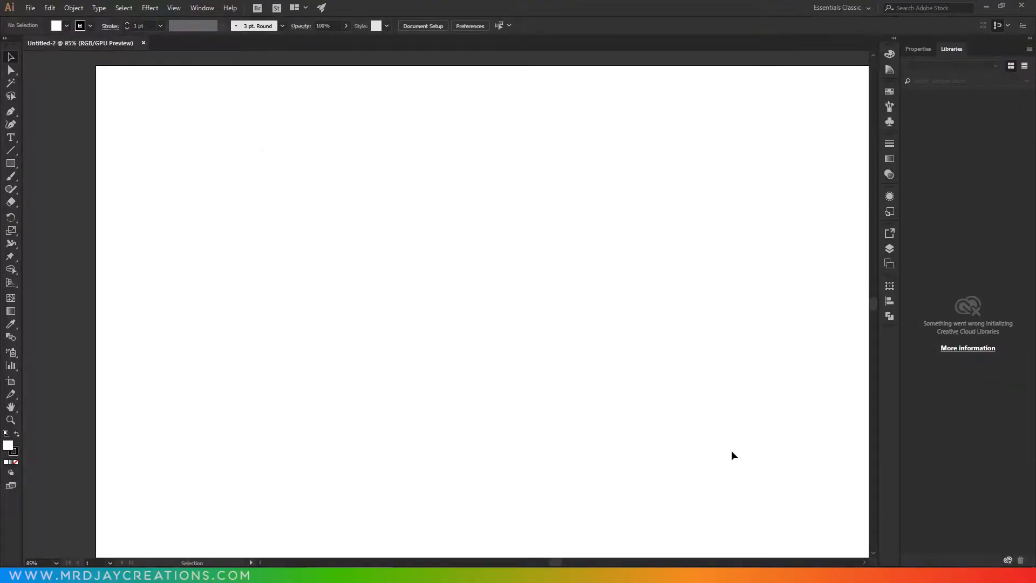
click(56, 562)
click(63, 556)
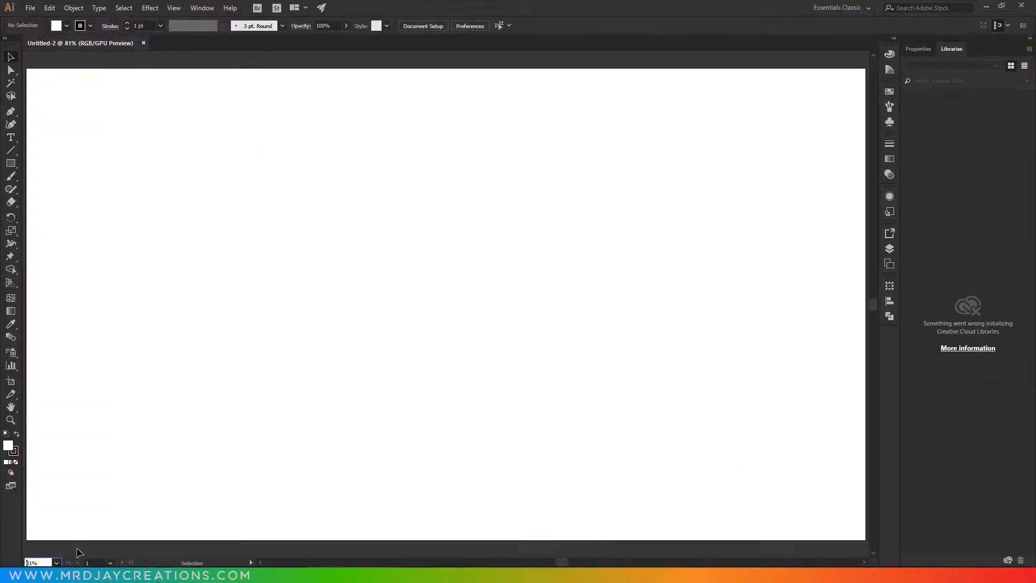
click(918, 48)
click(889, 249)
click(889, 248)
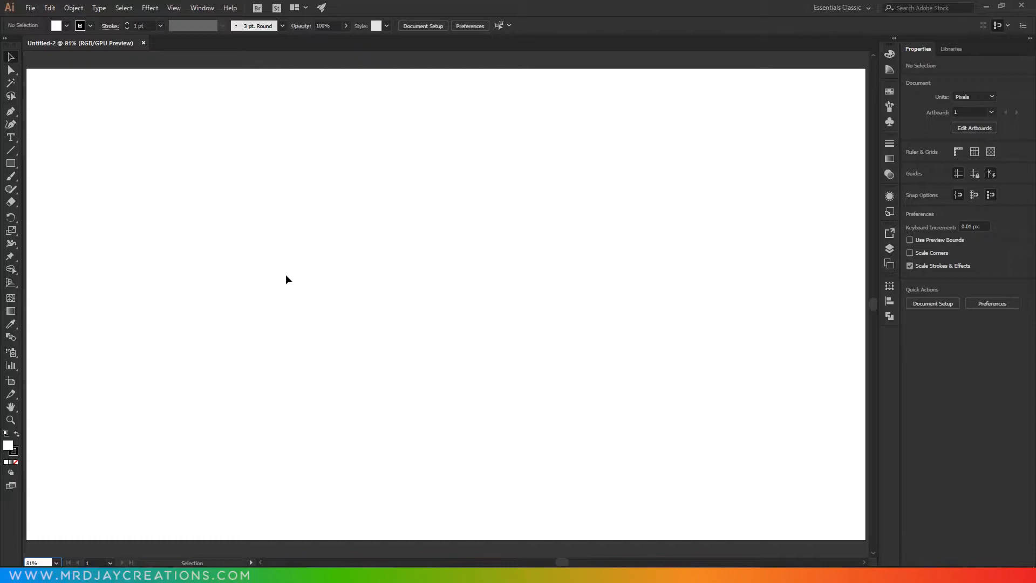
Draw a 500 x 500 px rectangular grid with 30 horizontal and 30 vertical dividers
click(12, 150)
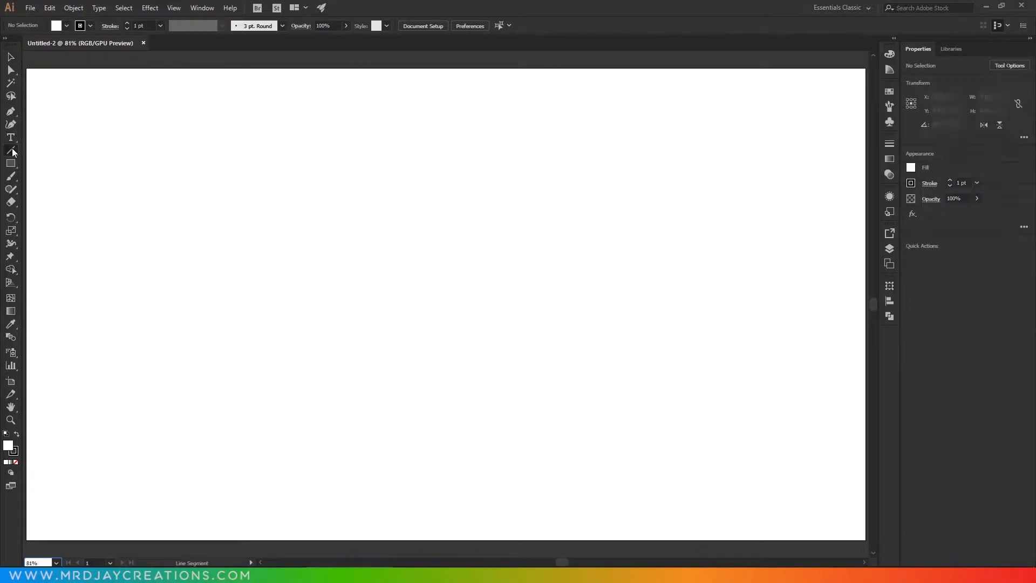
click(57, 193)
click(418, 277)
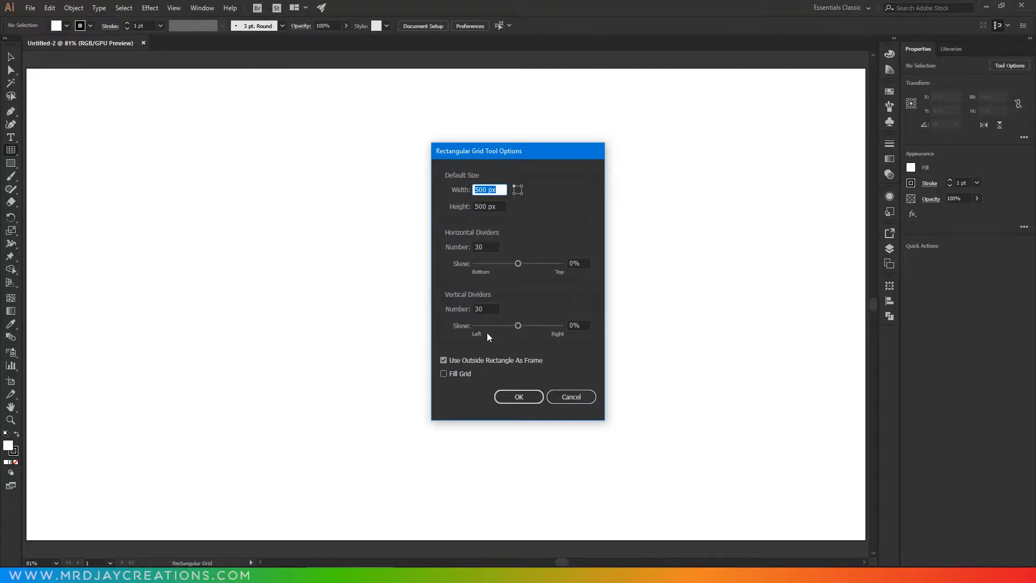
click(519, 396)
Center the grid horizontally and vertically on the artboard and set its stroke to 0.25 pt
click(12, 58)
click(461, 27)
click(508, 25)
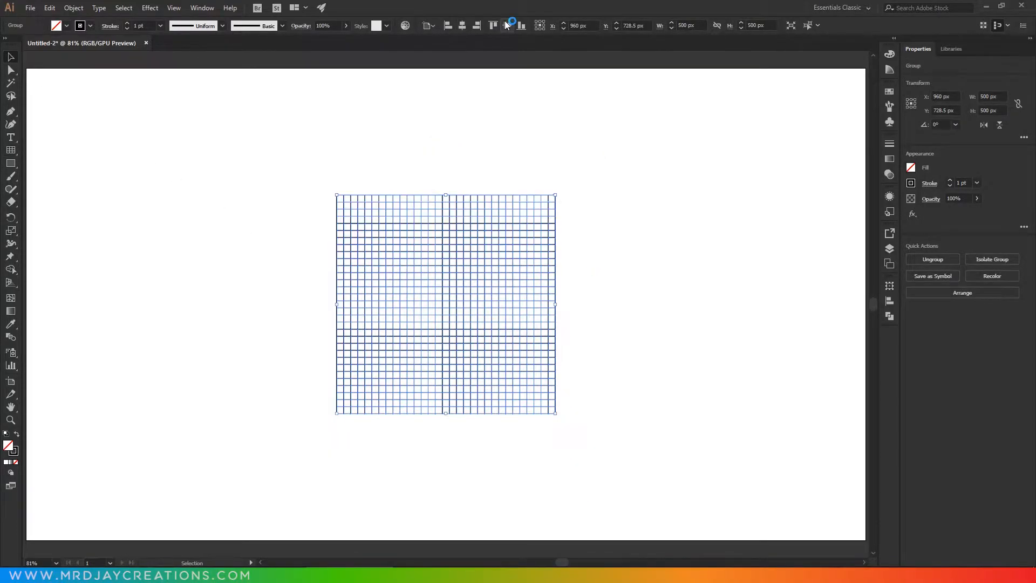
click(892, 250)
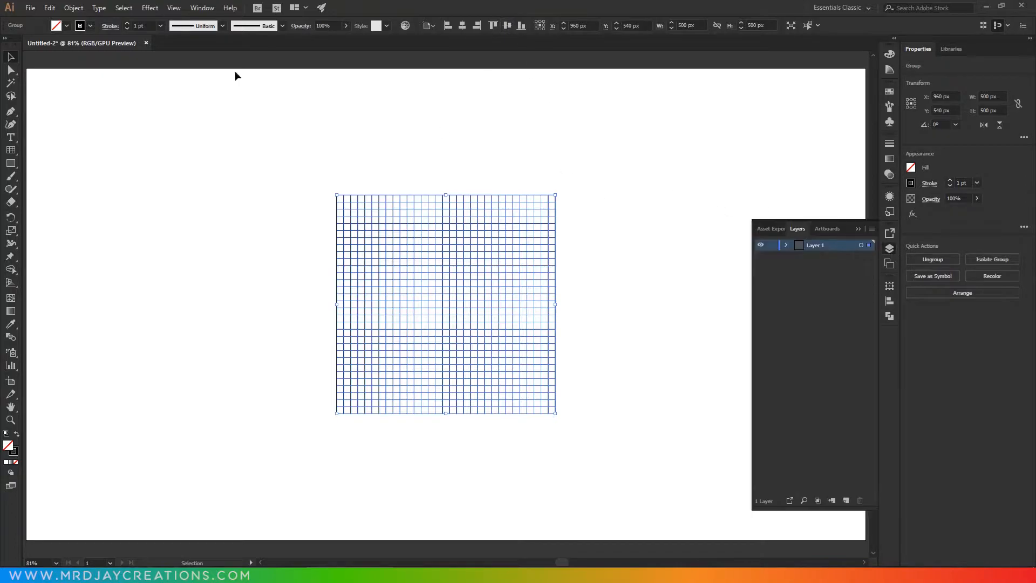
scroll(144, 23, down, 2)
scroll(145, 21, down, 1)
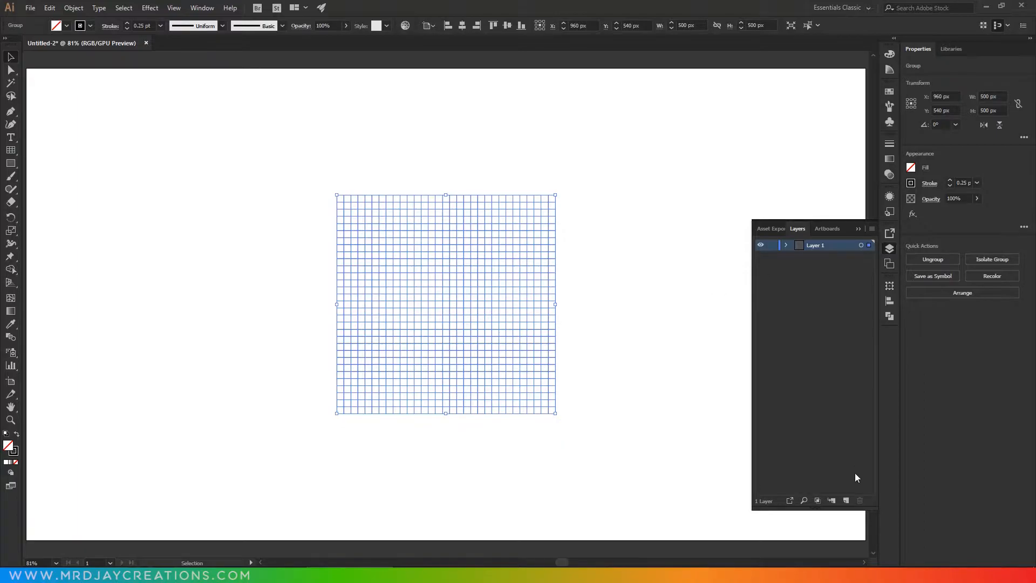
Add a new layer above the grid's layer and lock the grid's layer
click(846, 501)
click(773, 257)
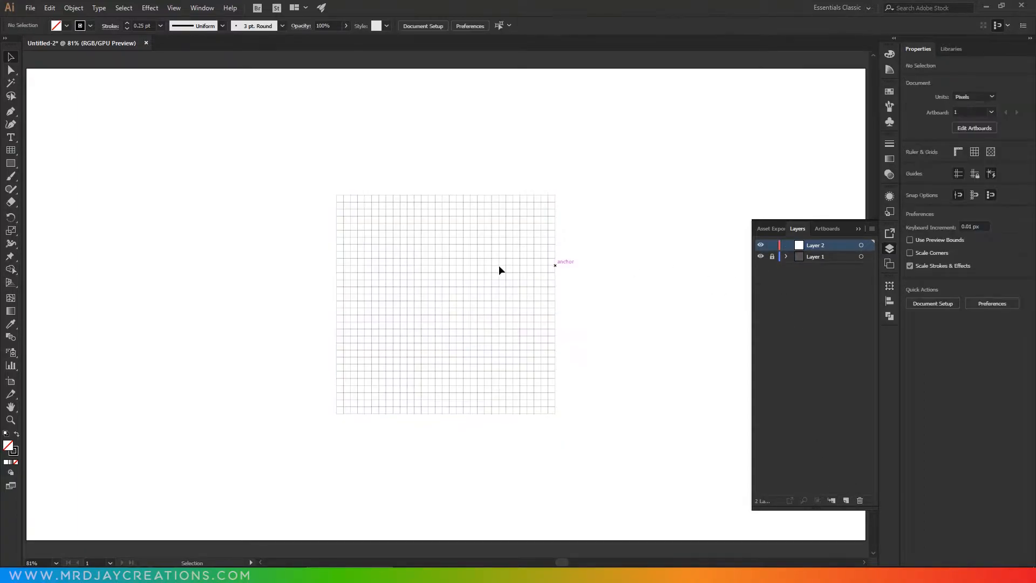
Draw a circle about 113 px in diameter, seven grid squares wide, near the grid's left side
scroll(420, 295, up, 4)
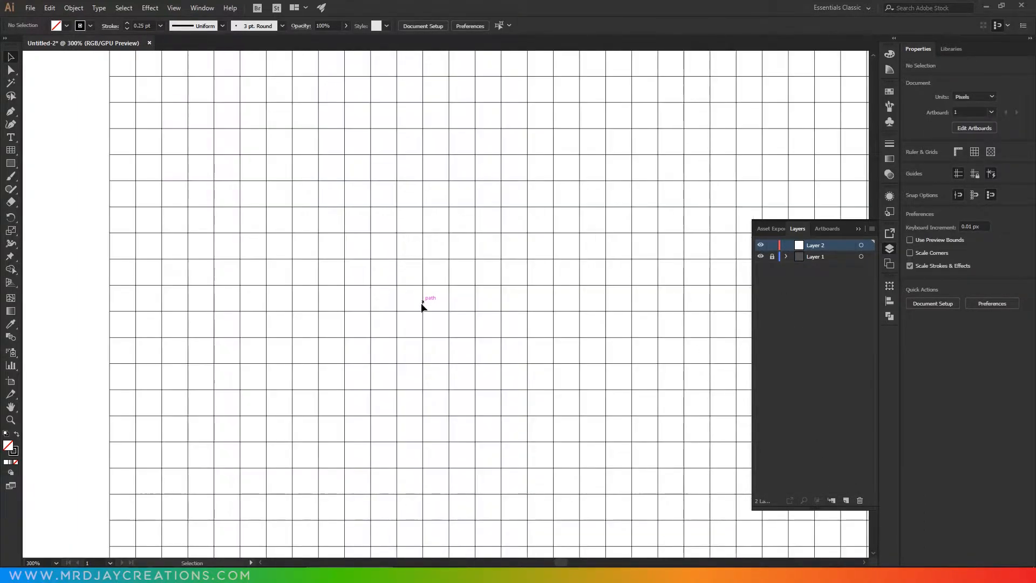
drag(451, 324, 400, 308)
key(l)
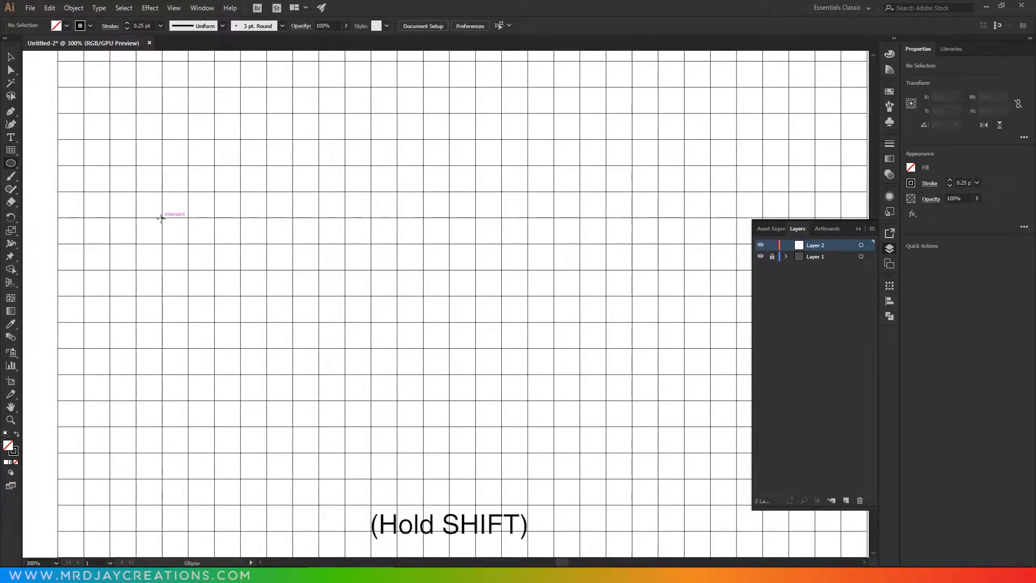
drag(162, 218, 346, 389)
Copy the circle in place and scale the copy about its center to five grid squares wide
key(ctrl+c)
key(ctrl+f)
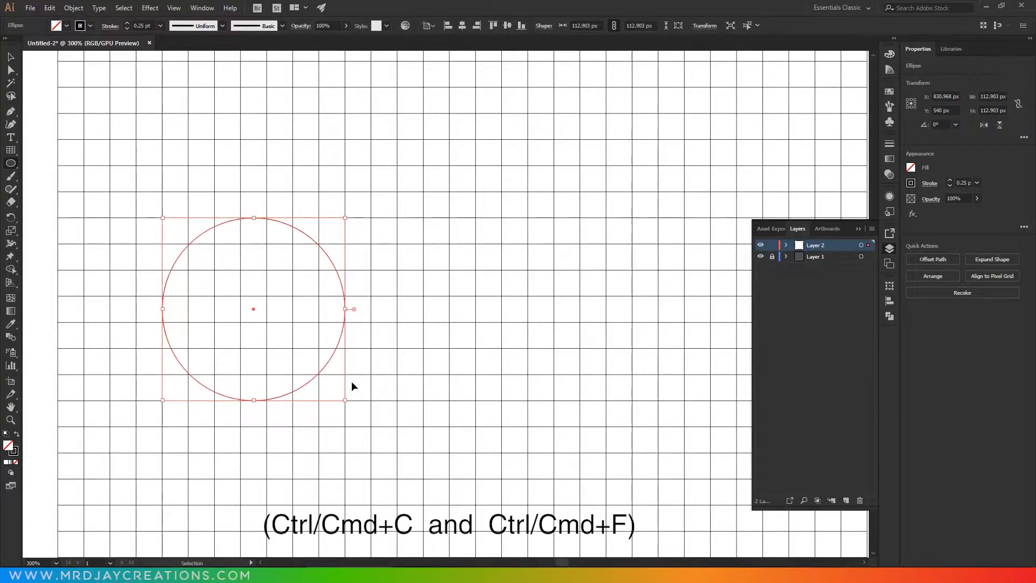
drag(345, 218, 336, 242)
click(12, 58)
click(248, 204)
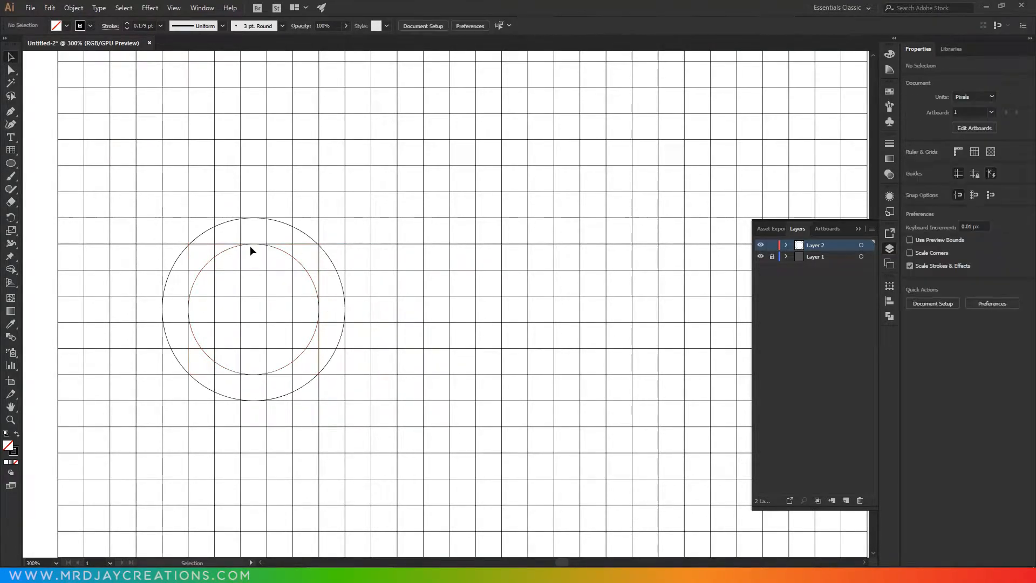
Set the stroke of both concentric circles to 0.5 pt
scroll(248, 279, up, 1)
drag(270, 291, 253, 280)
drag(322, 160, 229, 265)
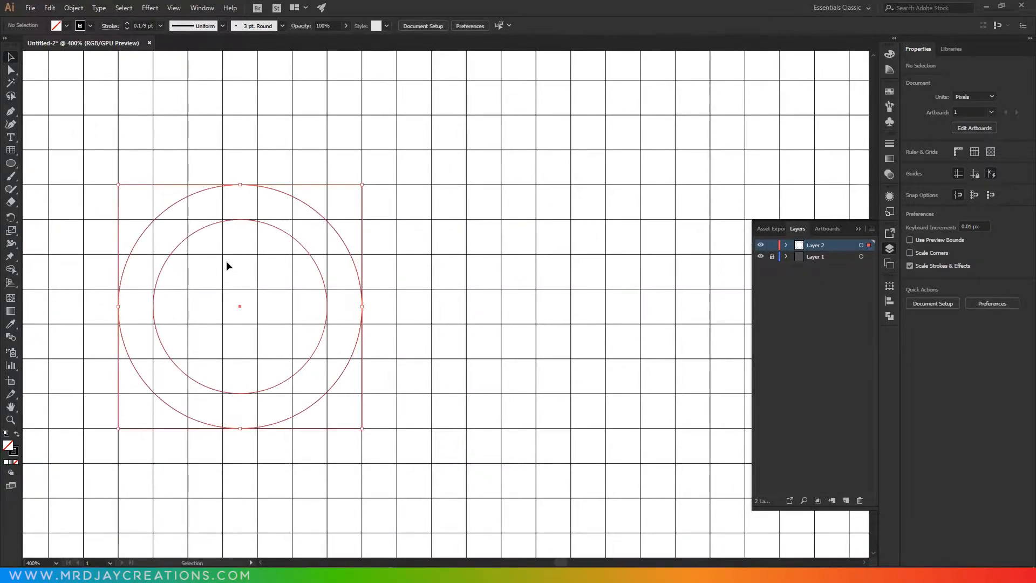
click(241, 165)
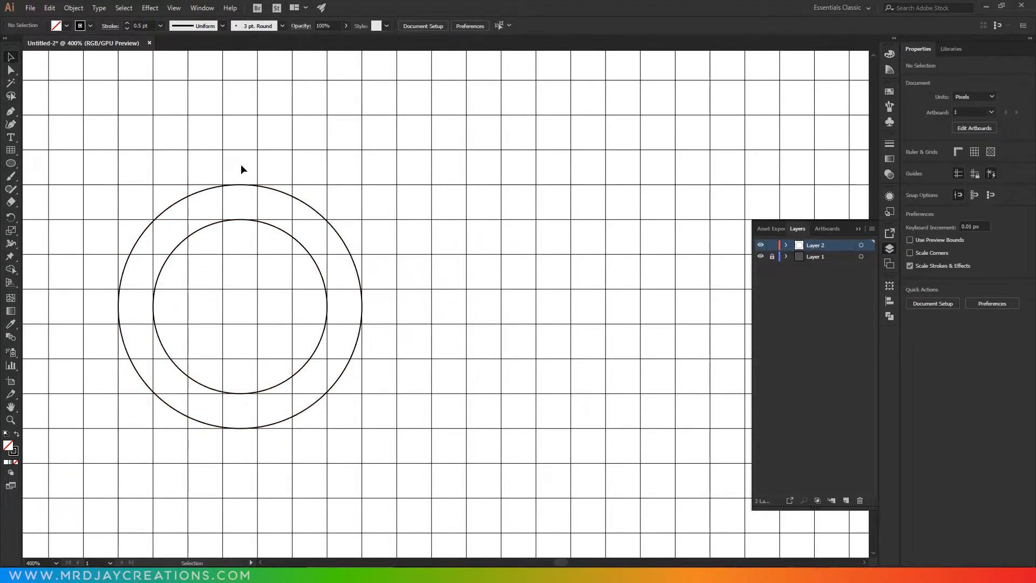
Draw a rectangle about 40 x 16 px leftward from the ring's top center and duplicate it at the ring's bottom
drag(15, 166, 60, 162)
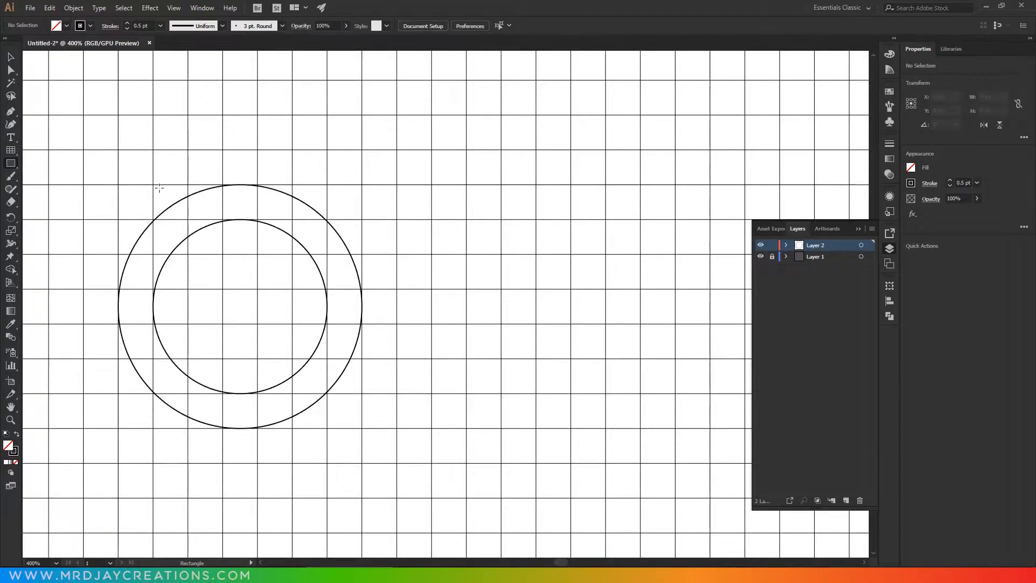
mouse_move(153, 185)
mouse_down()
mouse_move(162, 215)
mouse_move(240, 220)
mouse_up()
click(13, 56)
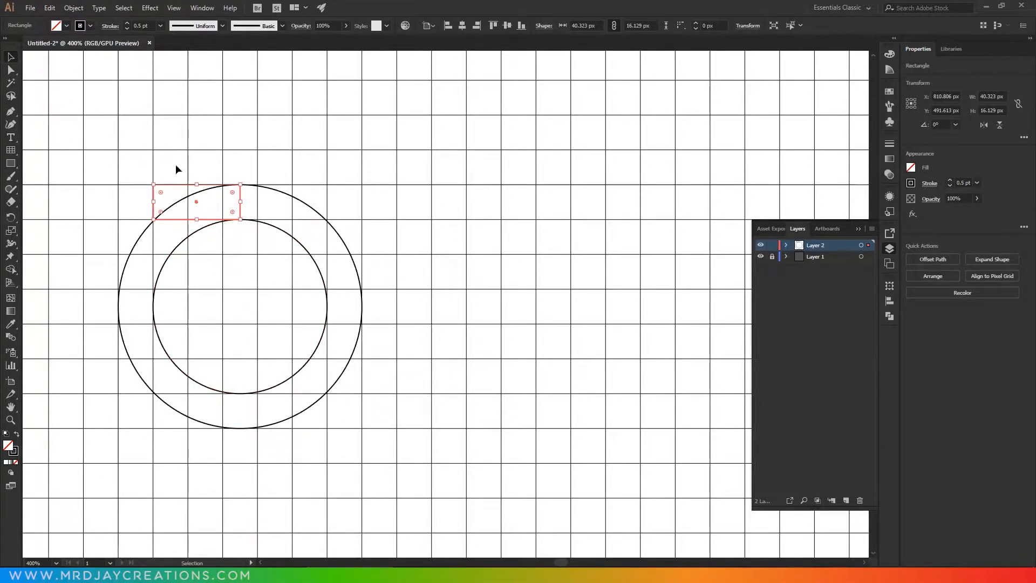
drag(214, 189, 220, 398)
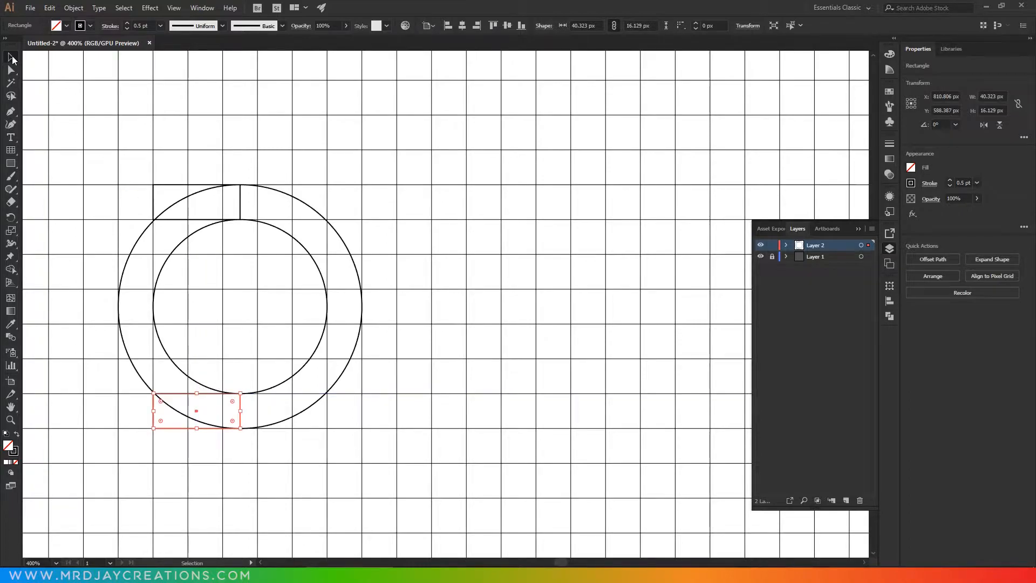
Draw a horizontal bar about 97 x 16 px beside the ring's upper right, level with the ring's top
click(16, 162)
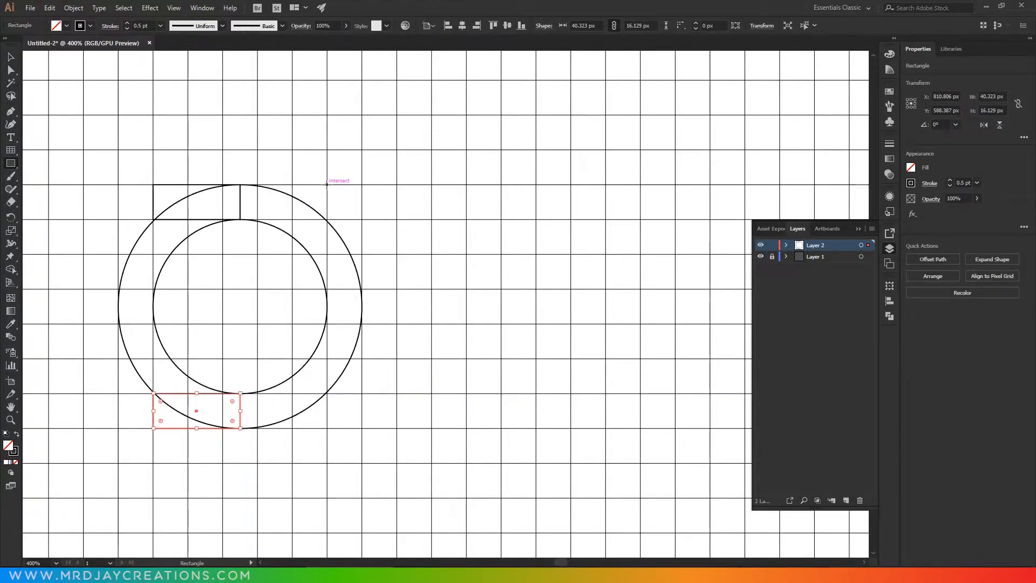
mouse_move(326, 185)
mouse_down()
mouse_move(341, 219)
mouse_move(536, 219)
mouse_up()
click(11, 56)
click(383, 161)
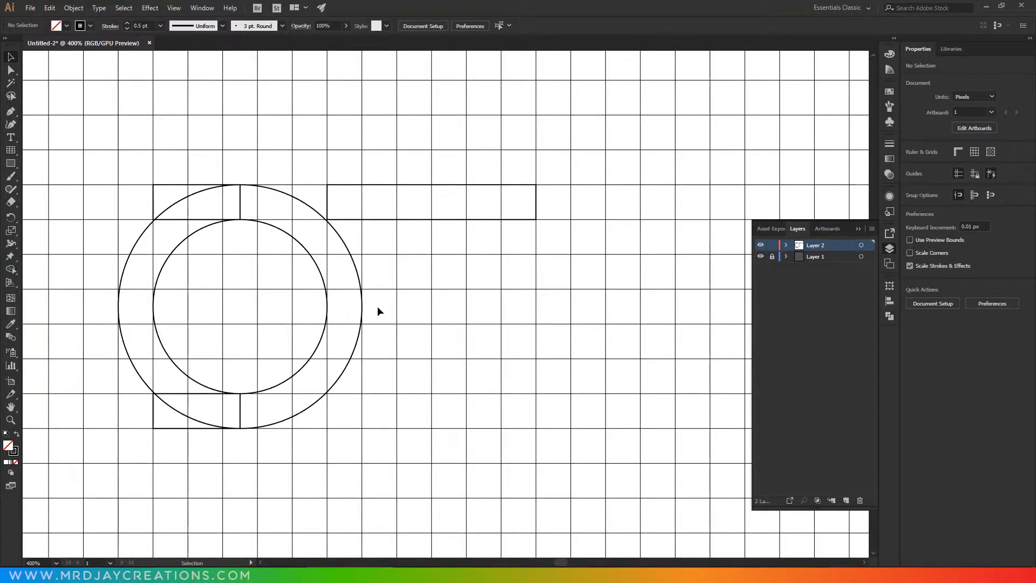
Duplicate the bar at the E's middle and bottom, and shorten the middle bar's left end to the outer circle's edge
drag(548, 271, 420, 271)
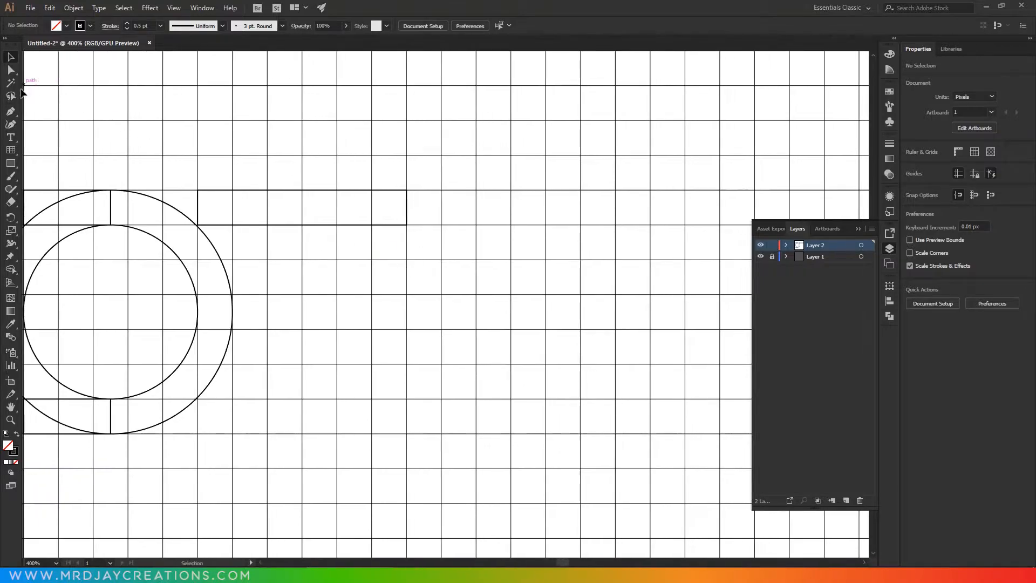
click(10, 164)
click(11, 56)
click(386, 187)
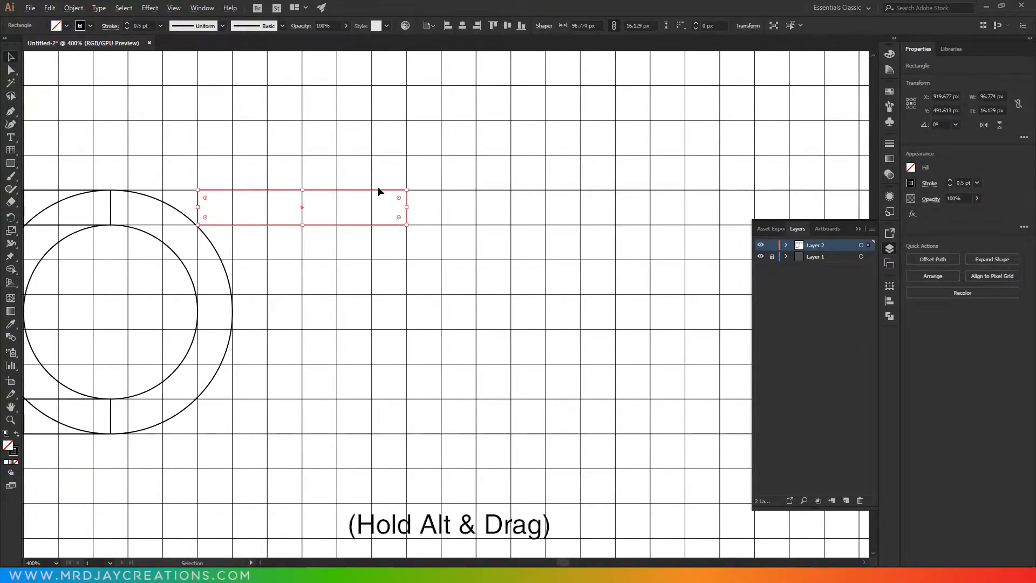
drag(381, 192, 374, 297)
drag(197, 312, 236, 313)
click(299, 259)
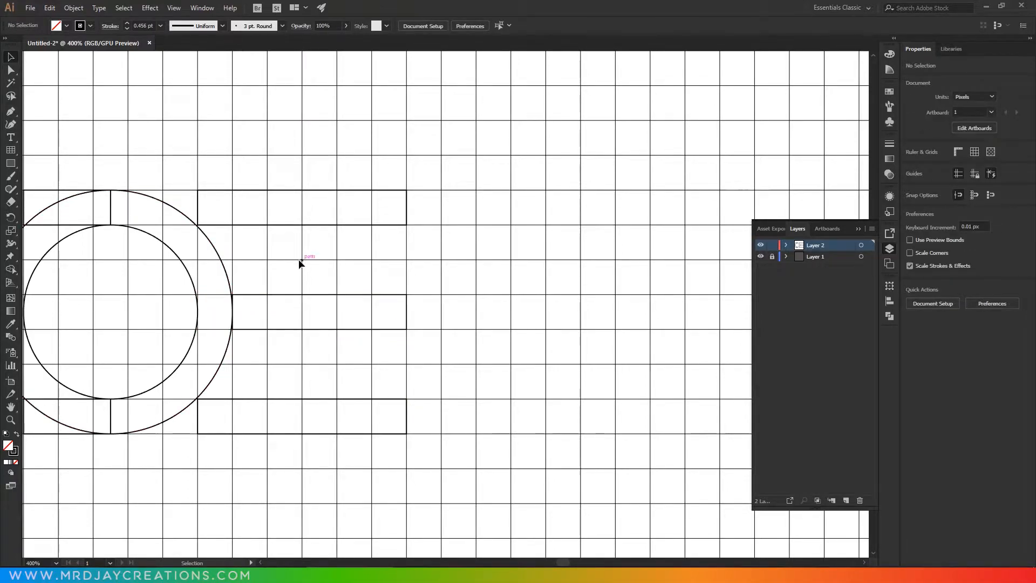
Draw a vertical rectangle about 16 x 113 px right of the E and duplicate it three grid squares further right
click(10, 163)
drag(441, 190, 475, 433)
click(11, 57)
drag(474, 219, 370, 212)
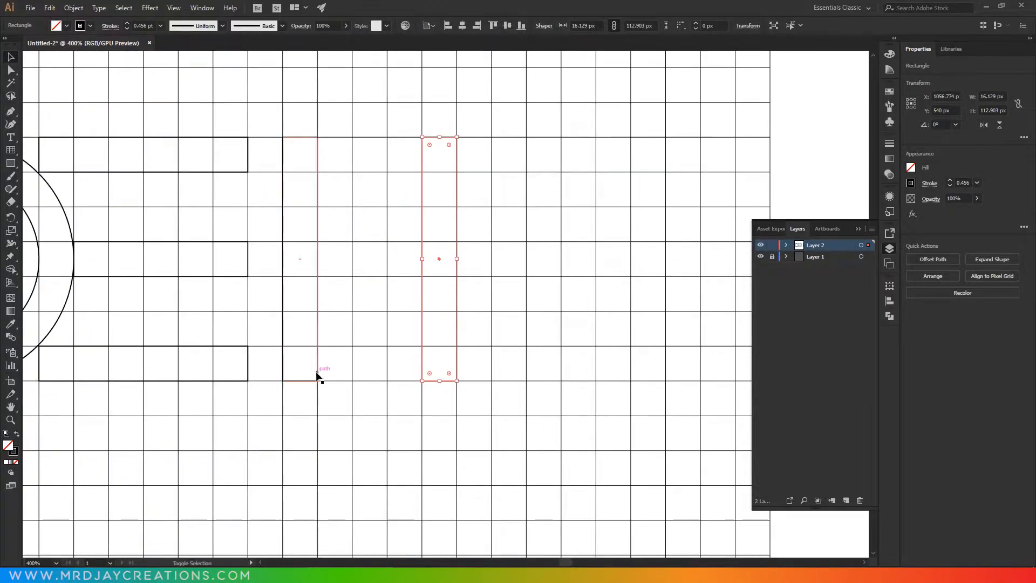
Shorten both vertical rectangles from below to five grid squares high and set their stroke to 0.5 pt
shift+click(318, 376)
drag(370, 381, 373, 311)
click(366, 292)
drag(277, 154, 463, 201)
click(328, 132)
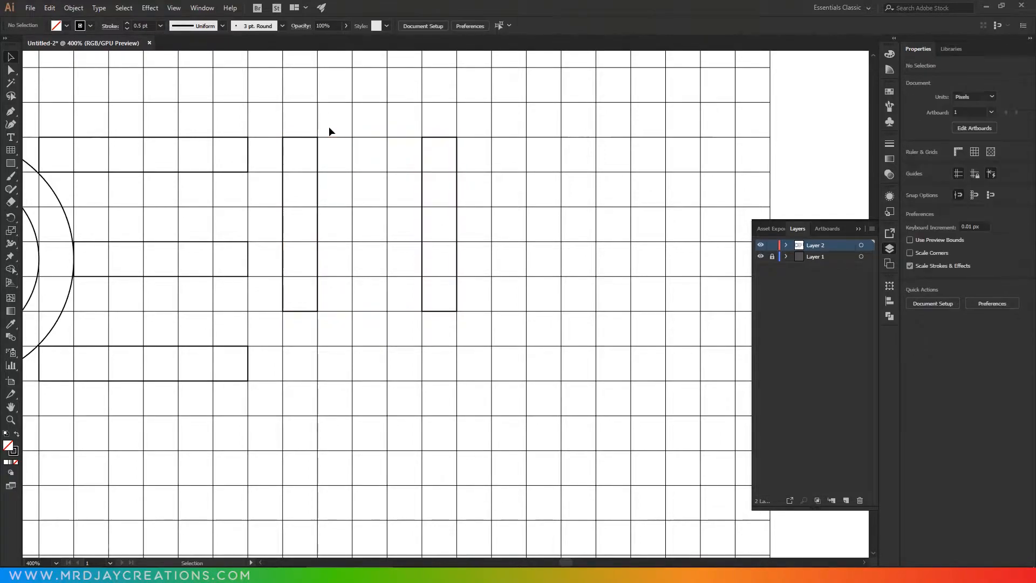
Draw a circle about 81 px in diameter spanning both U stems and align its bottom with the E's base
click(11, 164)
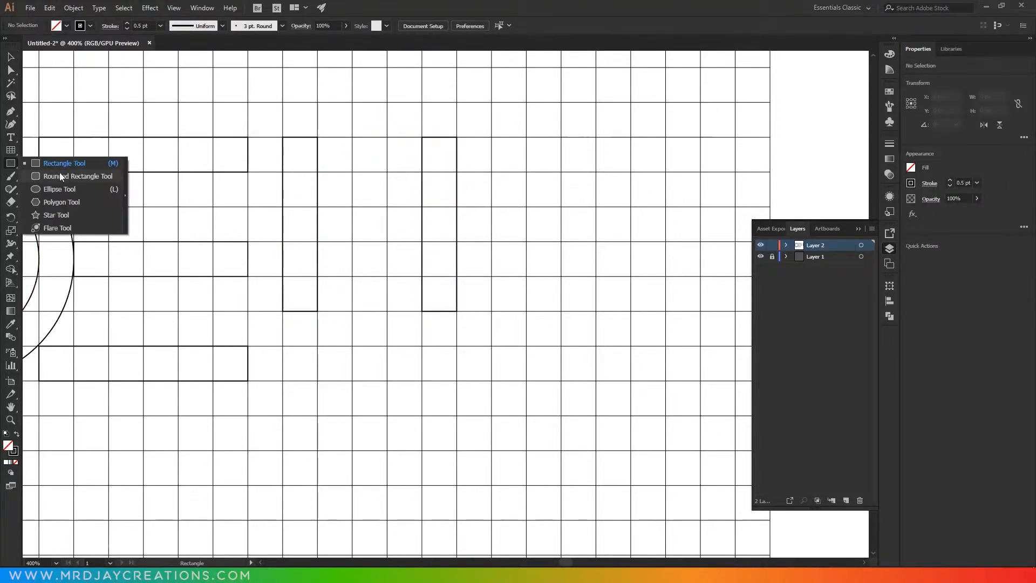
click(59, 189)
drag(282, 241, 429, 416)
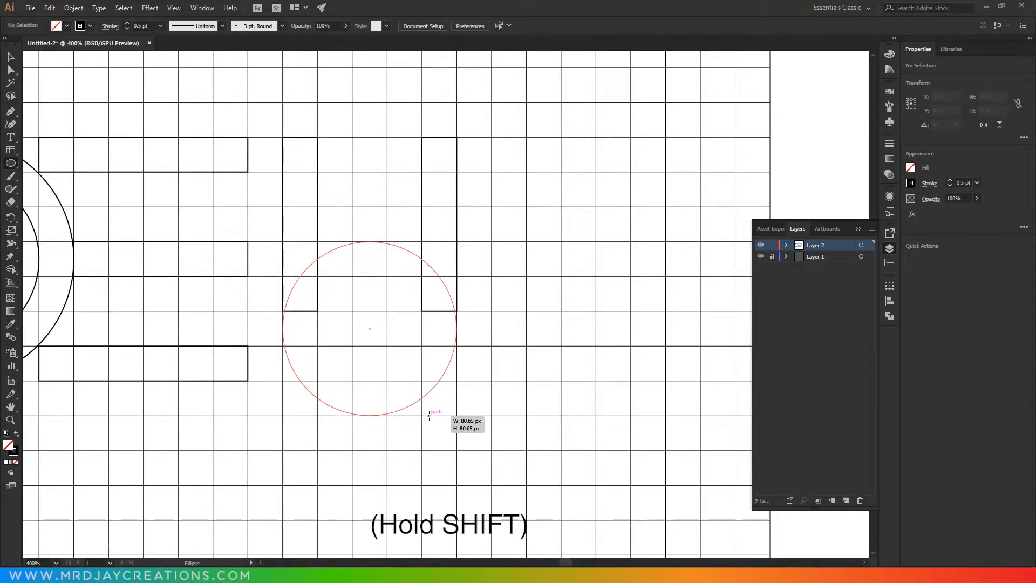
drag(429, 415, 430, 415)
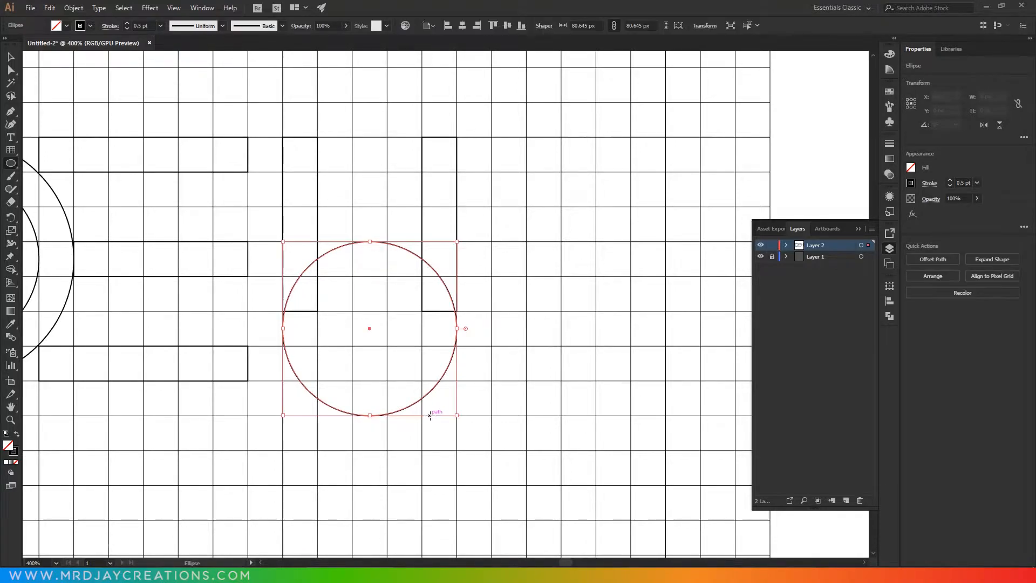
click(14, 56)
drag(369, 328, 372, 295)
Copy the U's circle in place and scale the copy about its center to about 48 px, fitting between the stems
key(ctrl+c)
key(ctrl+f)
drag(456, 207, 435, 242)
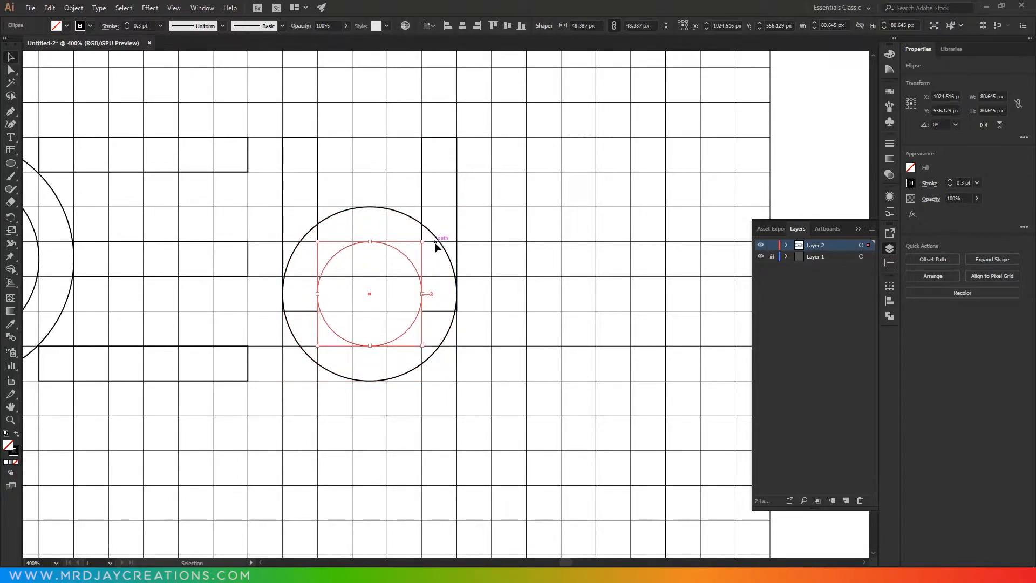
click(398, 192)
Draw a circle about 65 px in diameter starting at the upper-left corner of the U's right stem
drag(507, 215, 432, 215)
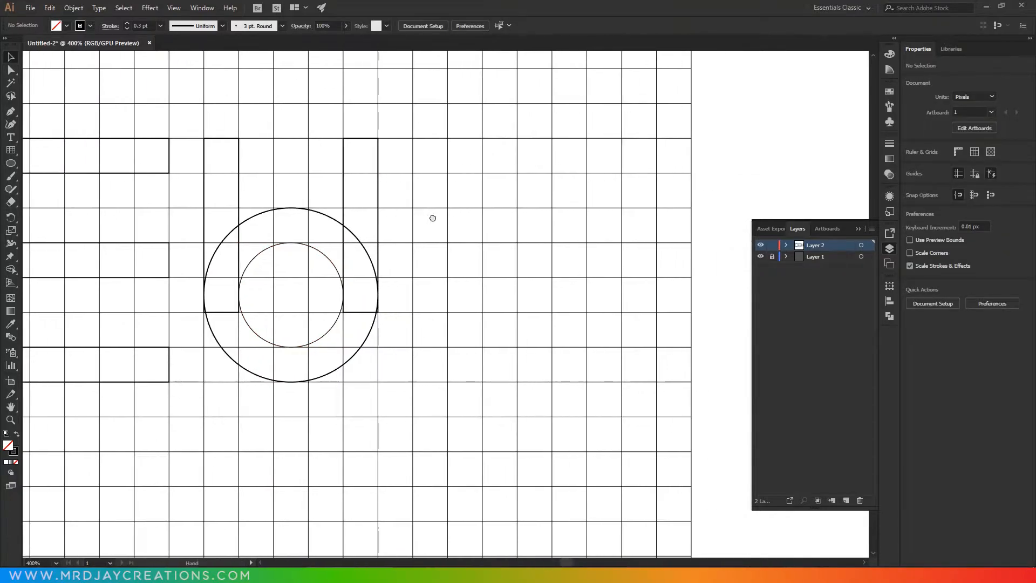
drag(10, 163, 39, 164)
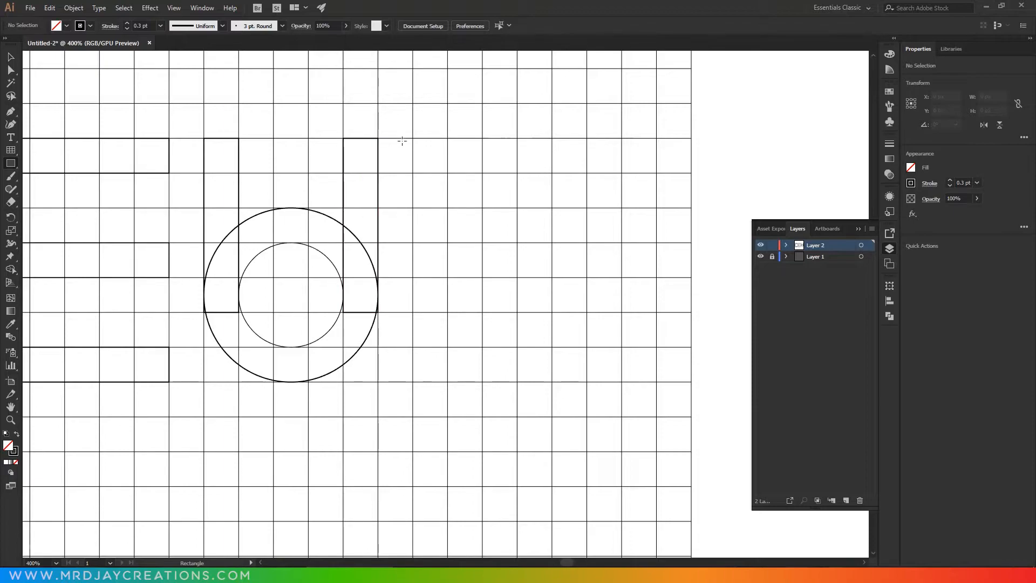
click(10, 57)
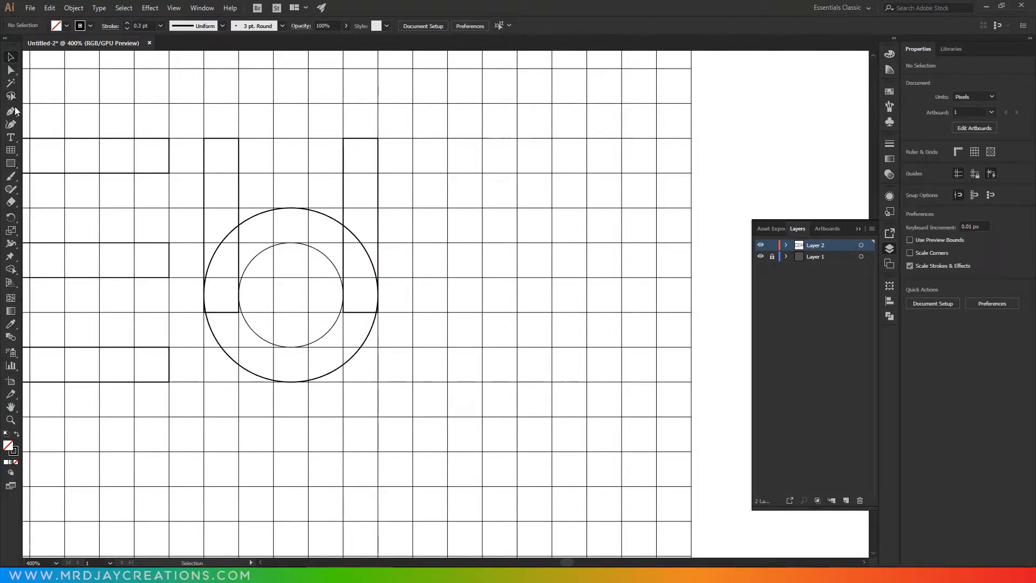
drag(10, 163, 49, 188)
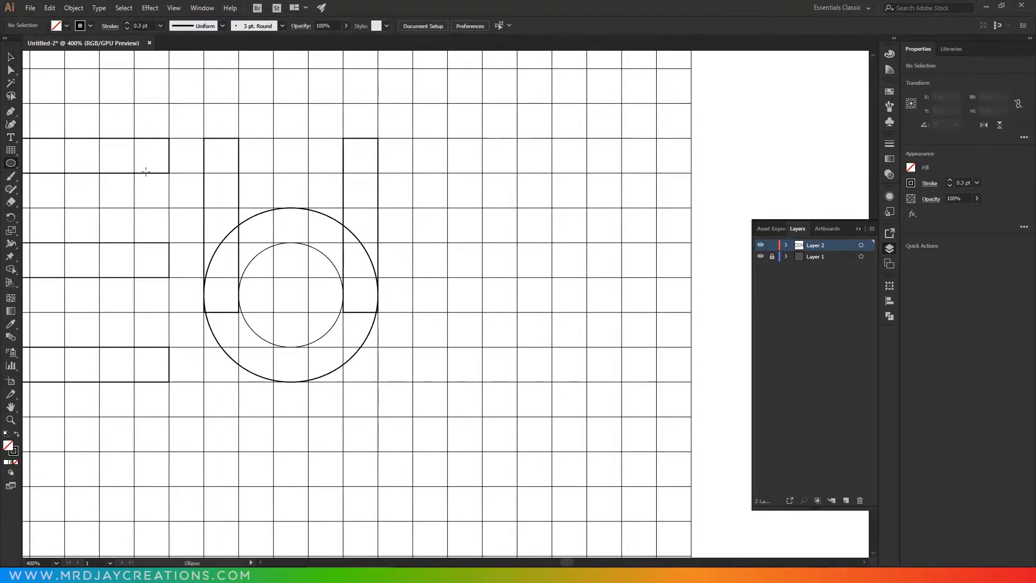
drag(343, 139, 483, 256)
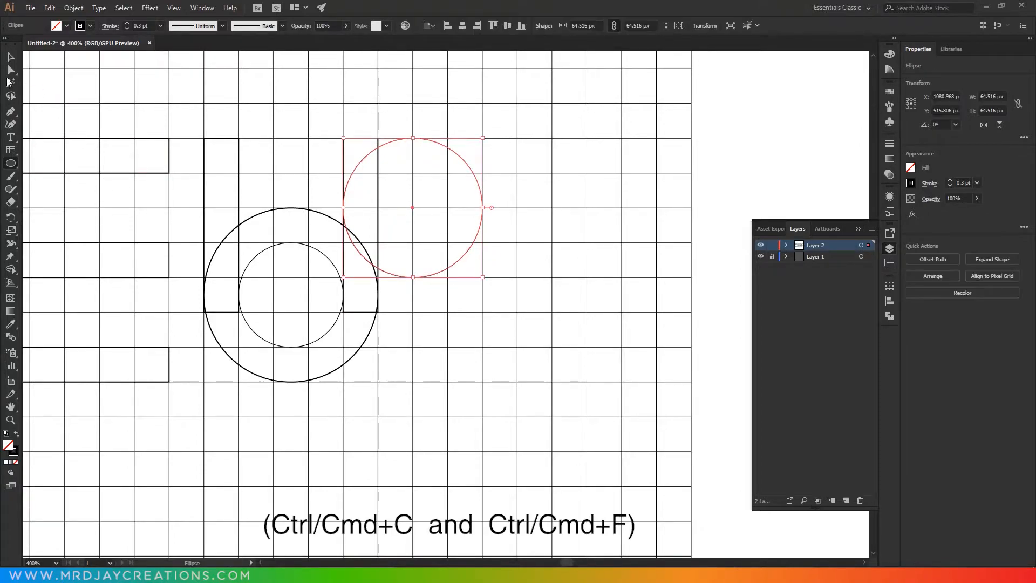
Copy the S's upper circle in place and scale the copy about its center to two grid squares across
click(11, 57)
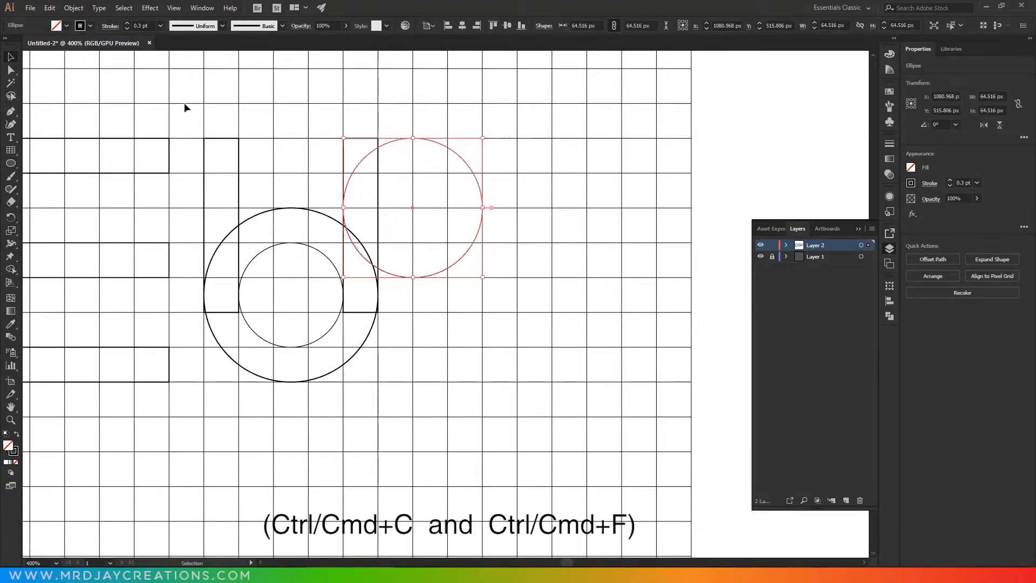
key(ctrl+c)
key(ctrl+f)
drag(482, 138, 488, 256)
Duplicate both concentric S circles and place the copies two grid squares right and three down, resting on the letters' baseline
shift+click(458, 157)
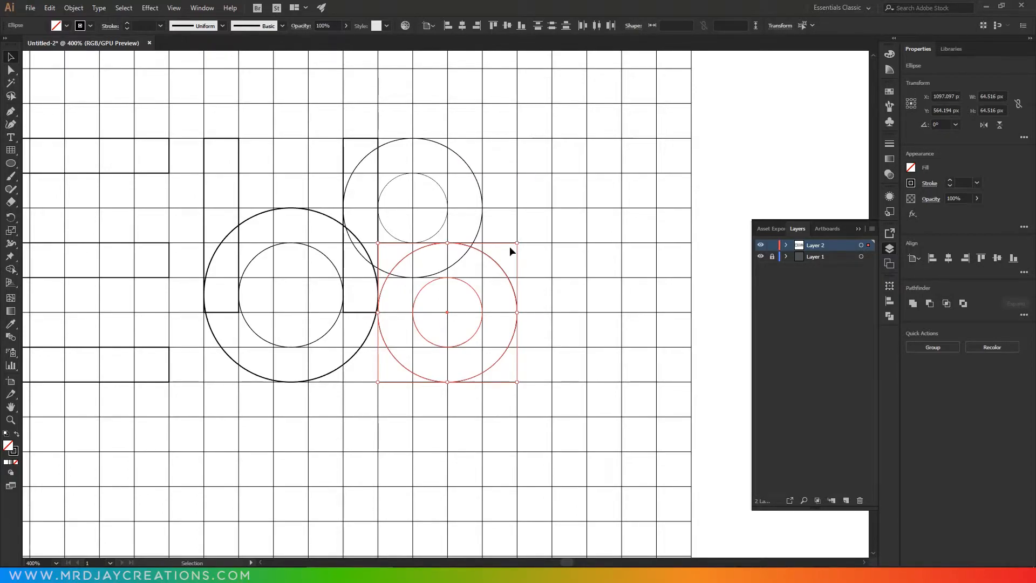
drag(496, 265, 529, 269)
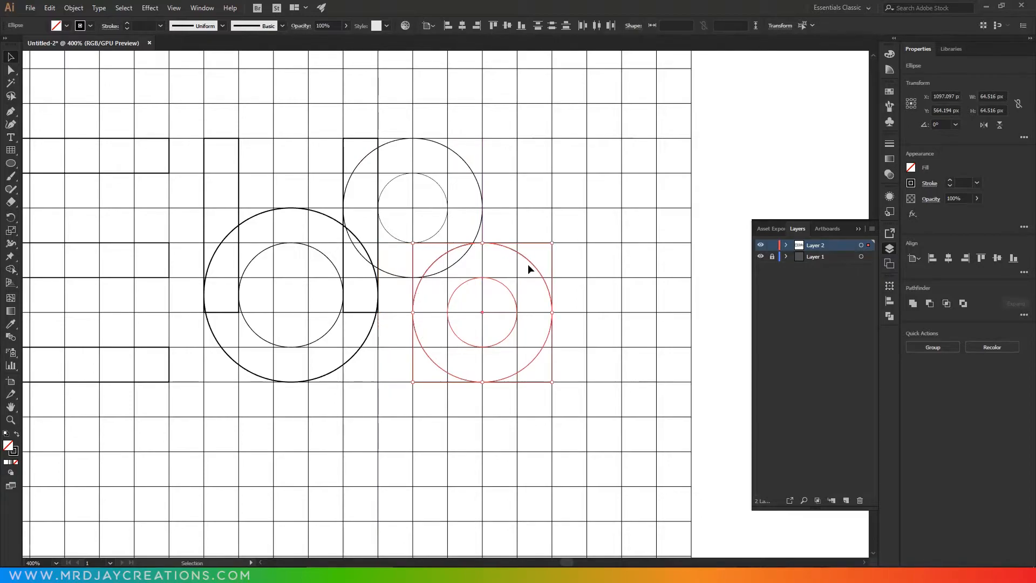
click(528, 222)
Copy the E's top bar for the S, making top and bottom bars four squares wide and a middle bar three squares wide
click(140, 144)
drag(144, 136, 518, 140)
drag(347, 155, 414, 159)
drag(514, 142, 442, 351)
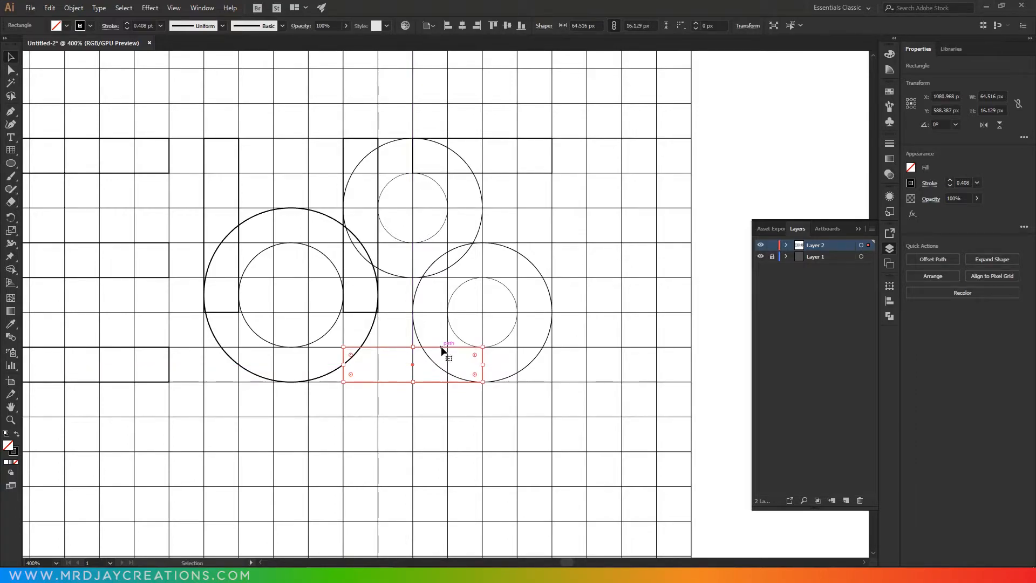
drag(443, 347, 482, 261)
click(510, 223)
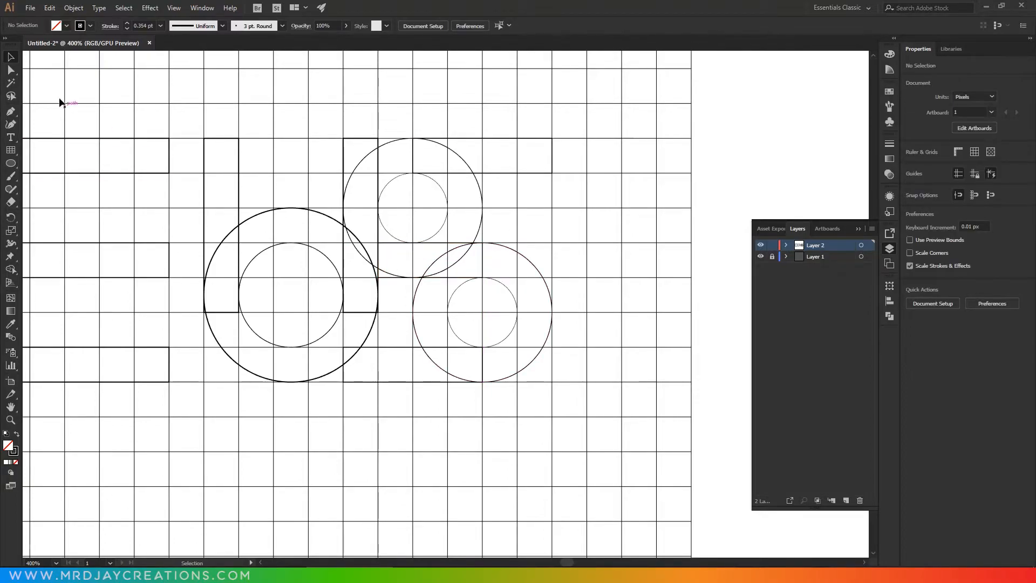
Review the complete DEUS outline construction against the grid
drag(273, 162, 500, 156)
scroll(500, 156, down, 1)
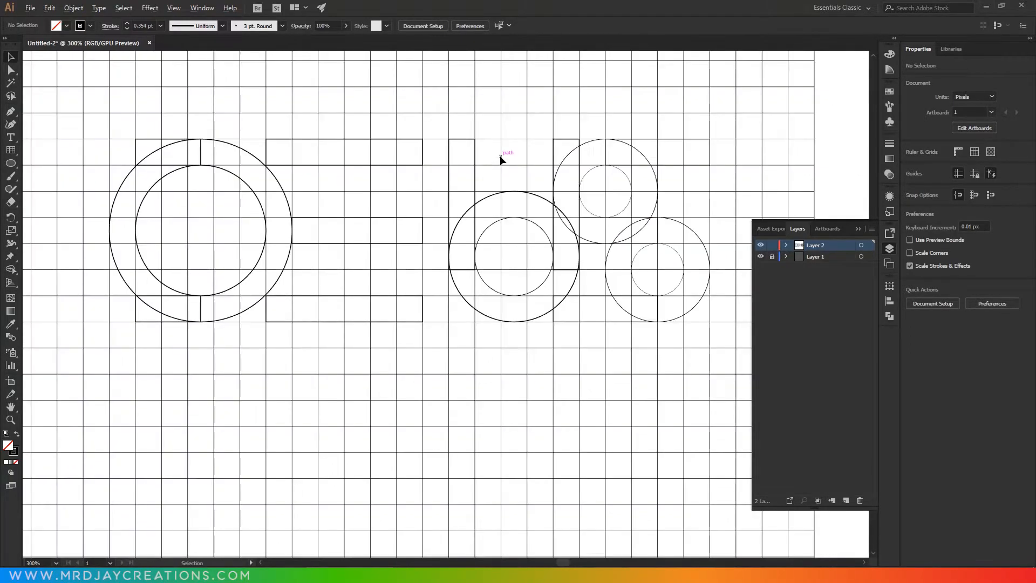
scroll(500, 156, down, 1)
click(54, 562)
click(97, 549)
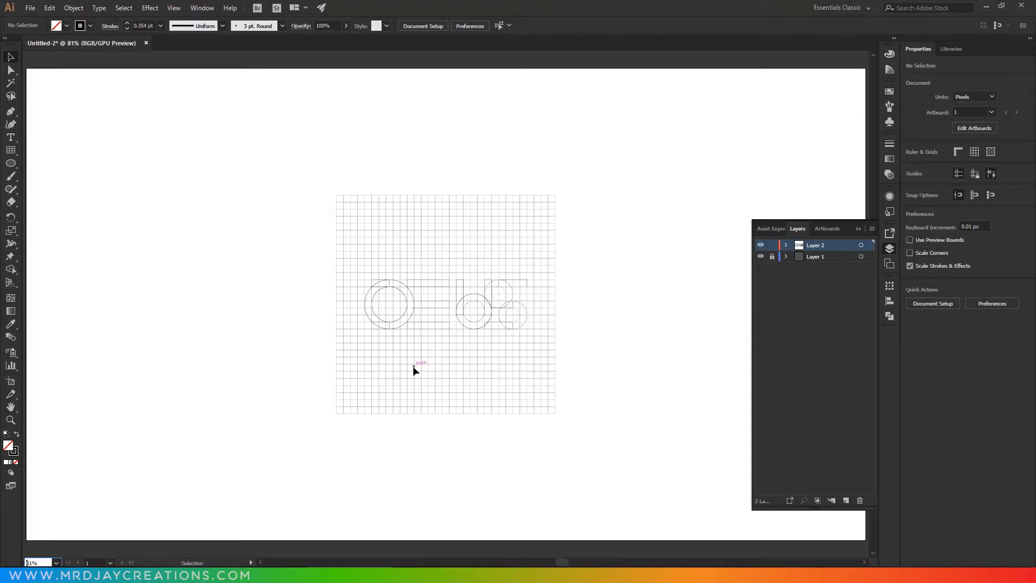
scroll(432, 327, up, 3)
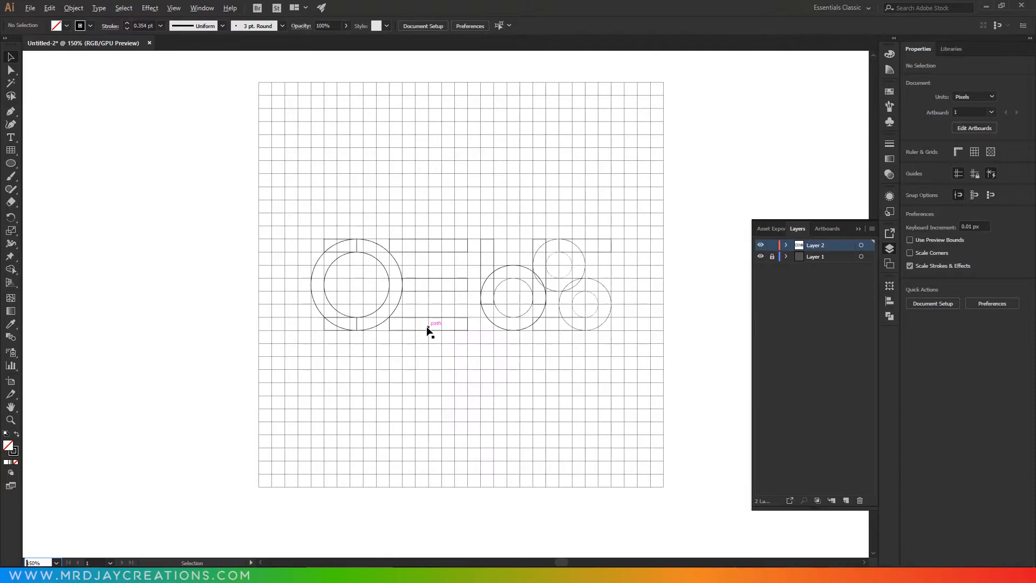
scroll(533, 334, right, 1)
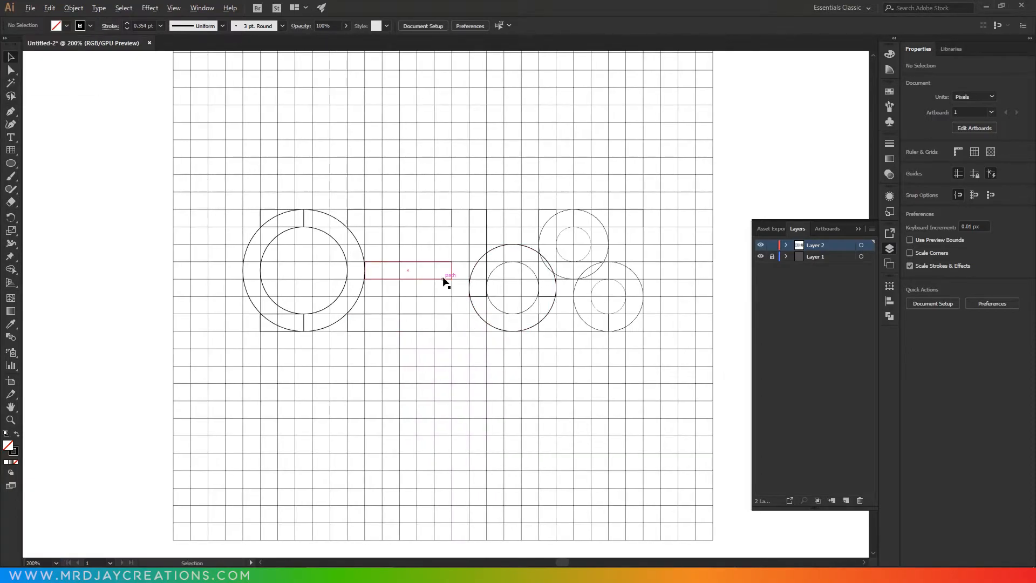
scroll(443, 280, up, 1)
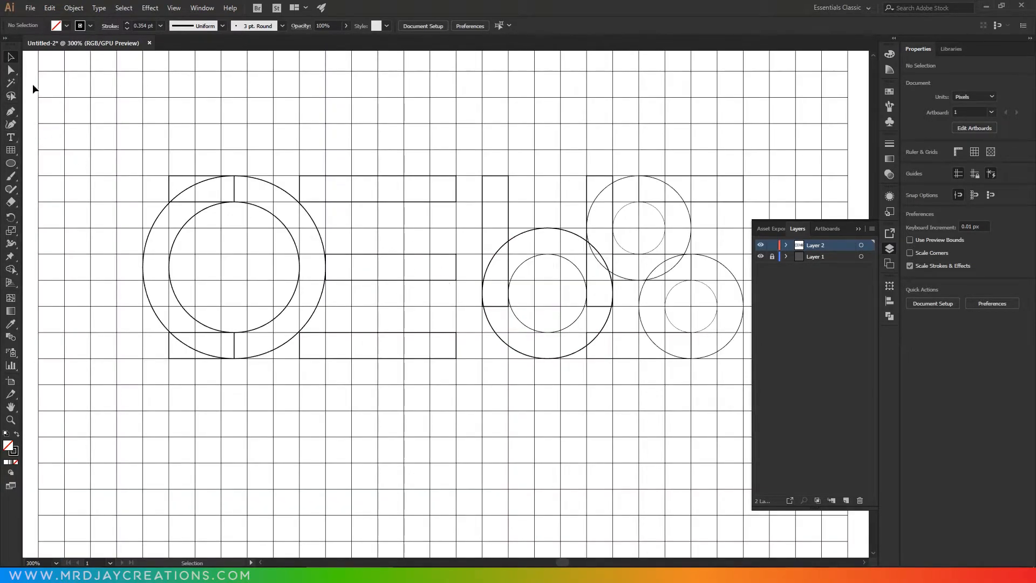
Select all letter shapes and use Shape Builder to unite the D's bars with the ring's right half, removing the left arc and center
drag(110, 124, 759, 472)
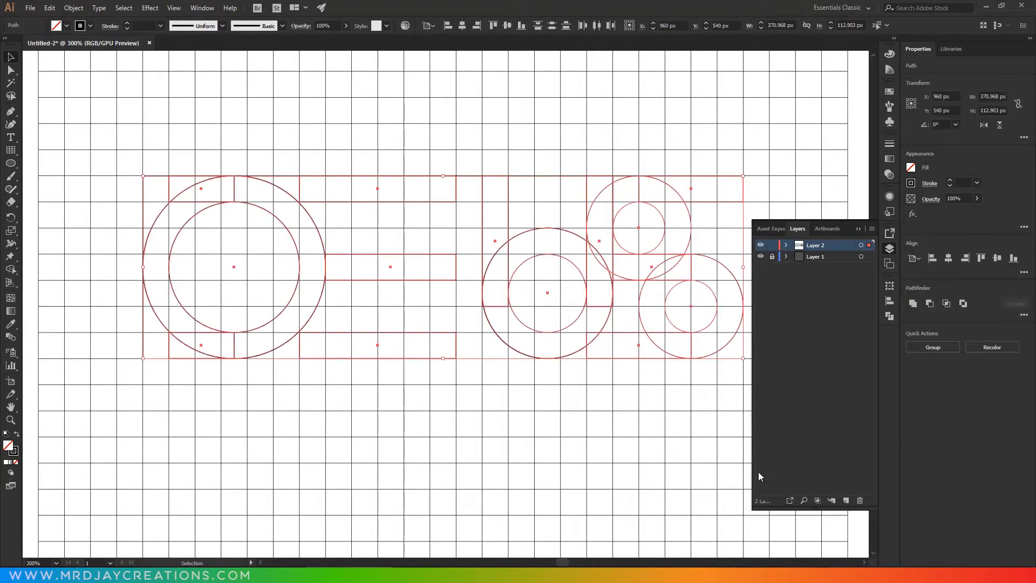
click(11, 269)
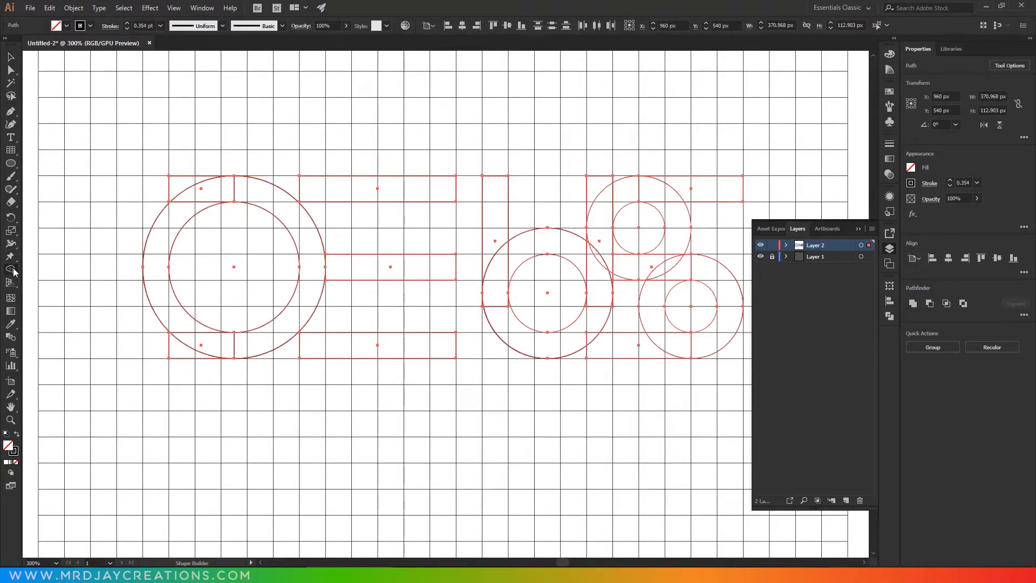
click(191, 188)
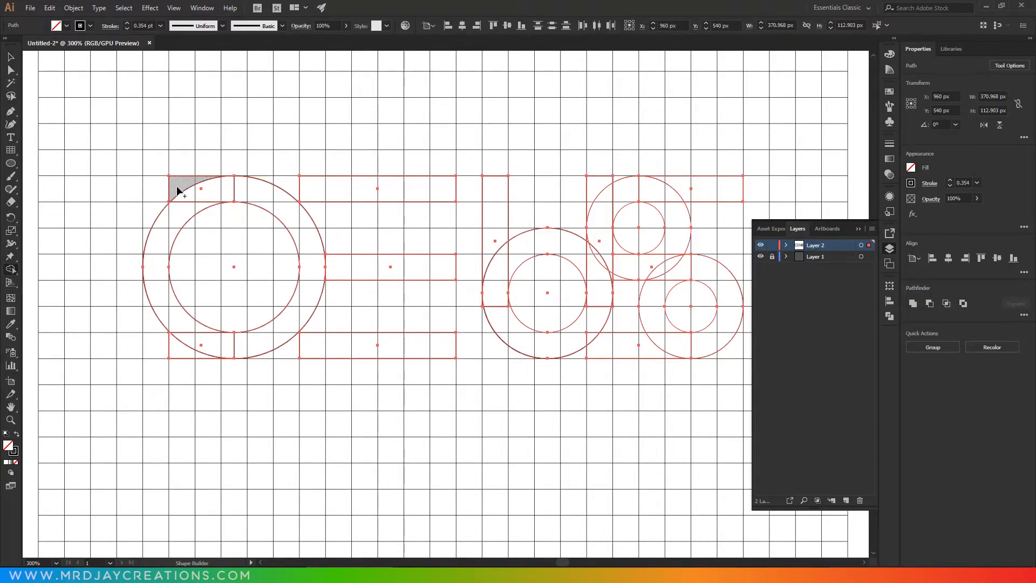
mouse_move(178, 190)
mouse_down()
mouse_move(261, 201)
mouse_move(307, 234)
mouse_move(303, 305)
mouse_move(259, 342)
mouse_move(183, 354)
mouse_up()
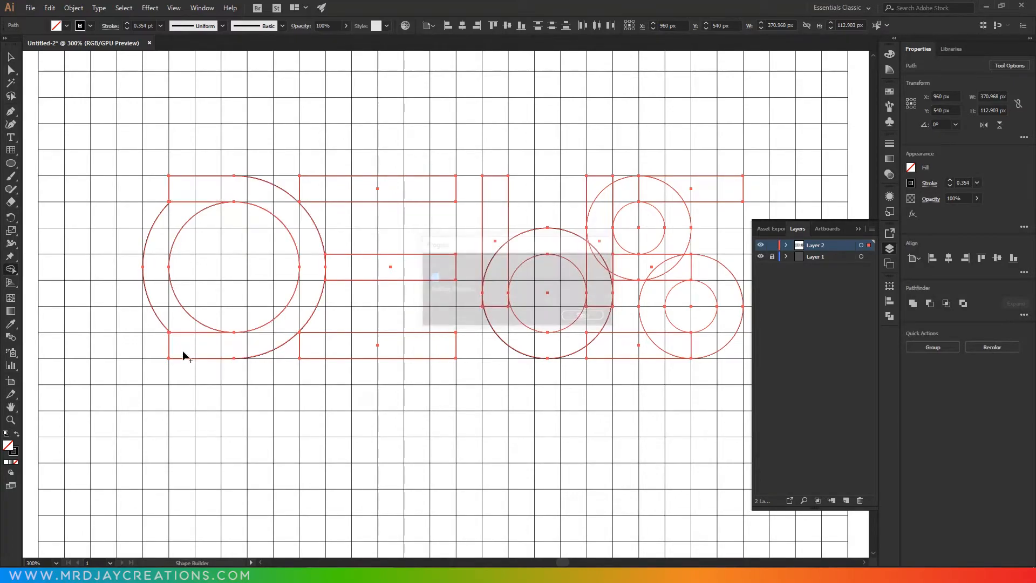
drag(201, 279, 149, 278)
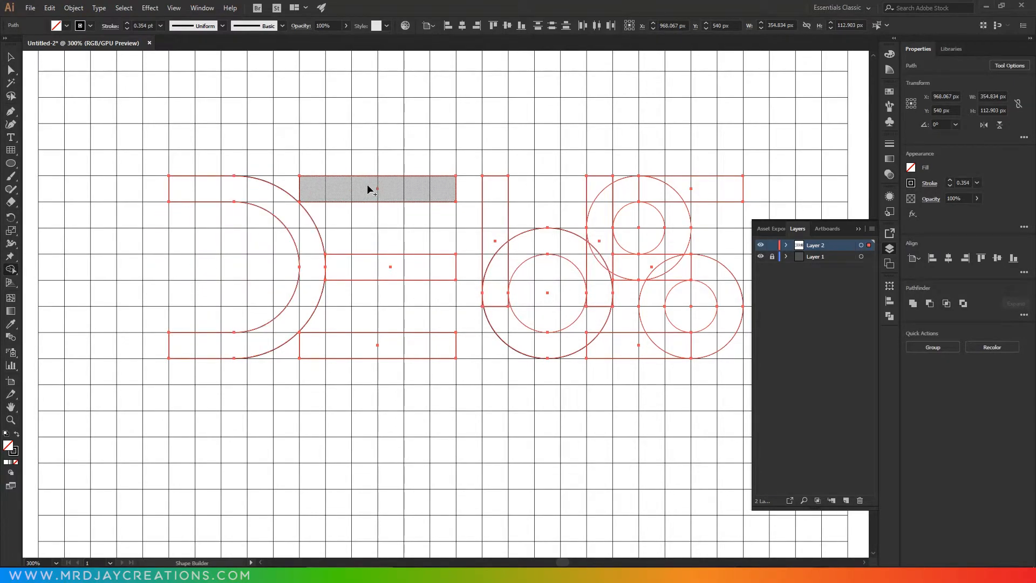
Merge the U's stems and lower curve with the S's upper-left curve and top bar using Shape Builder
key(space)
drag(517, 306, 329, 305)
mouse_move(310, 229)
mouse_down()
mouse_move(309, 277)
mouse_move(328, 332)
mouse_move(411, 328)
mouse_move(416, 303)
mouse_move(419, 317)
mouse_move(406, 316)
mouse_move(406, 301)
mouse_move(419, 331)
mouse_move(403, 350)
mouse_move(409, 327)
mouse_up()
scroll(408, 318, up, 2)
scroll(407, 308, up, 1)
scroll(421, 343, up, 1)
scroll(425, 349, down, 2)
scroll(412, 342, up, 1)
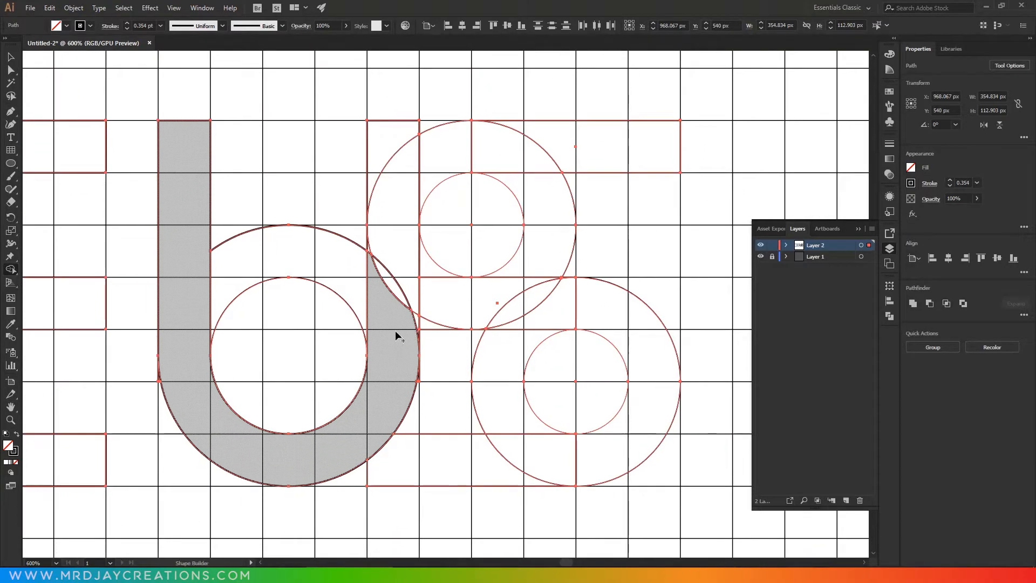
mouse_move(415, 322)
mouse_down()
mouse_move(403, 299)
mouse_move(401, 227)
mouse_move(370, 249)
mouse_move(453, 158)
mouse_move(477, 147)
mouse_move(613, 145)
mouse_up()
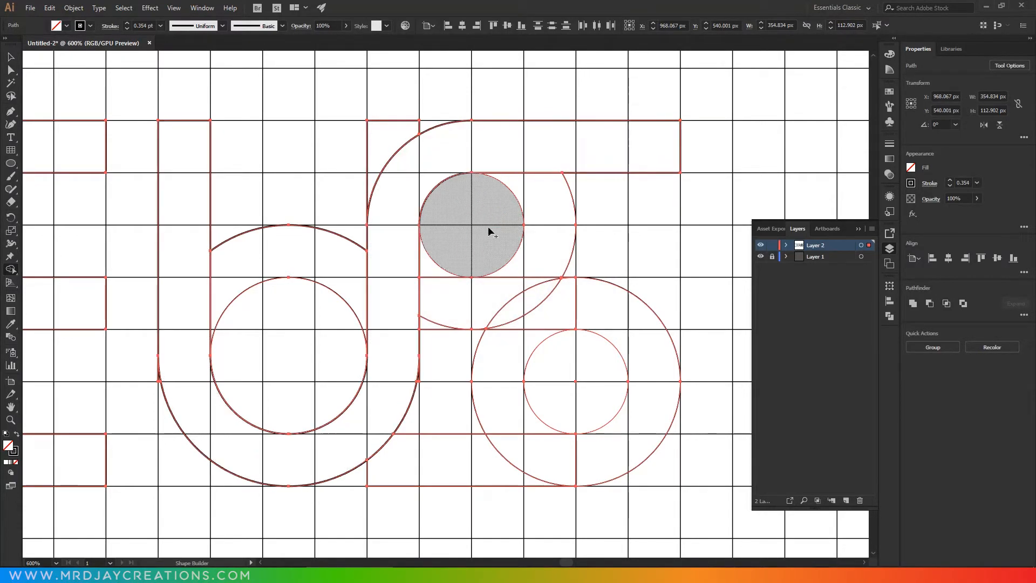
Merge the S's middle bar, lower bowl and bottom bar, and erase the leftover regions of its upper circles
mouse_move(428, 322)
mouse_down()
mouse_move(500, 306)
mouse_move(577, 310)
mouse_move(614, 322)
mouse_move(641, 373)
mouse_move(637, 425)
mouse_move(607, 459)
mouse_move(443, 473)
mouse_up()
mouse_move(537, 412)
mouse_down()
mouse_move(500, 387)
mouse_move(451, 384)
mouse_up()
alt+click(487, 222)
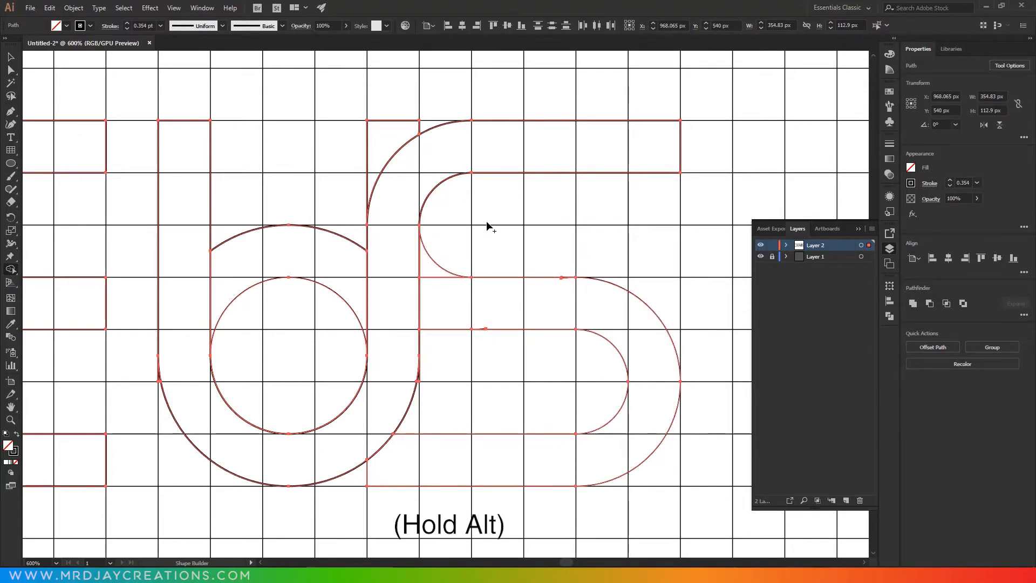
alt+click(434, 264)
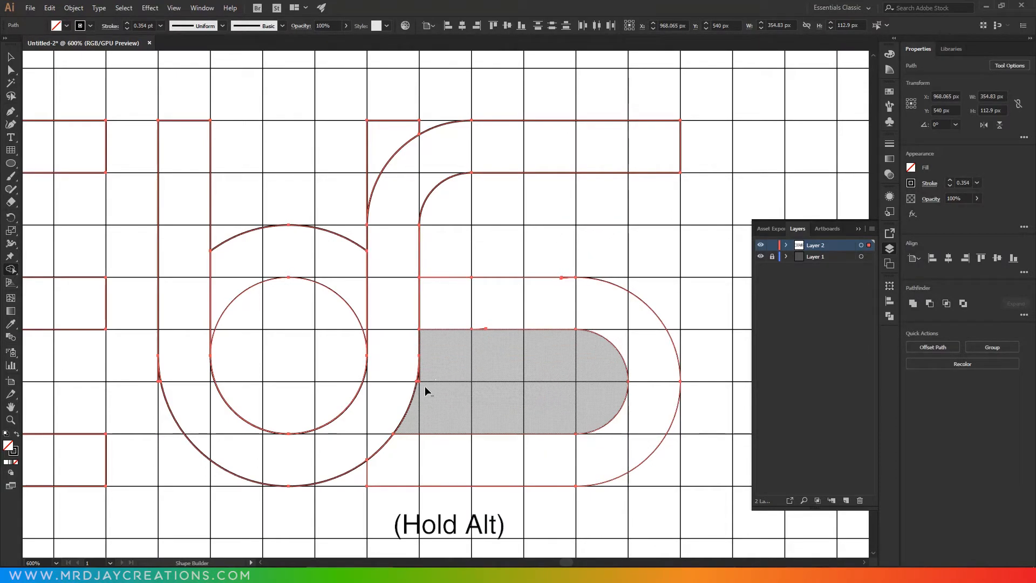
Remove the leftover circle regions between the U's stems and the square corner outside the S's upper curve
alt+click(451, 411)
drag(303, 229, 293, 334)
alt+click(370, 138)
alt+click(377, 120)
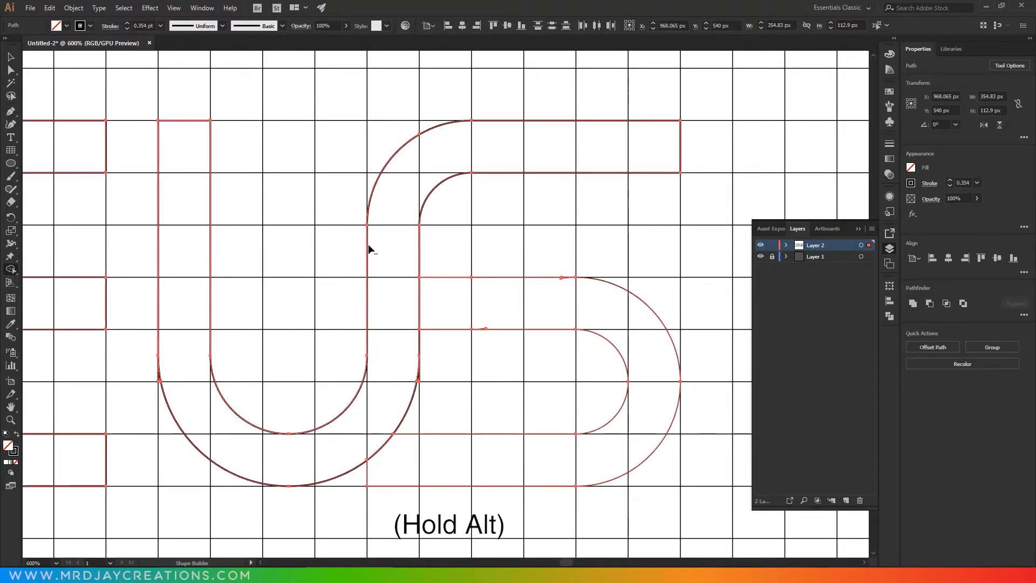
Remove the tiny leftover slivers at the U's outer stem joints and along the S's middle bar edges
scroll(430, 414, up, 4)
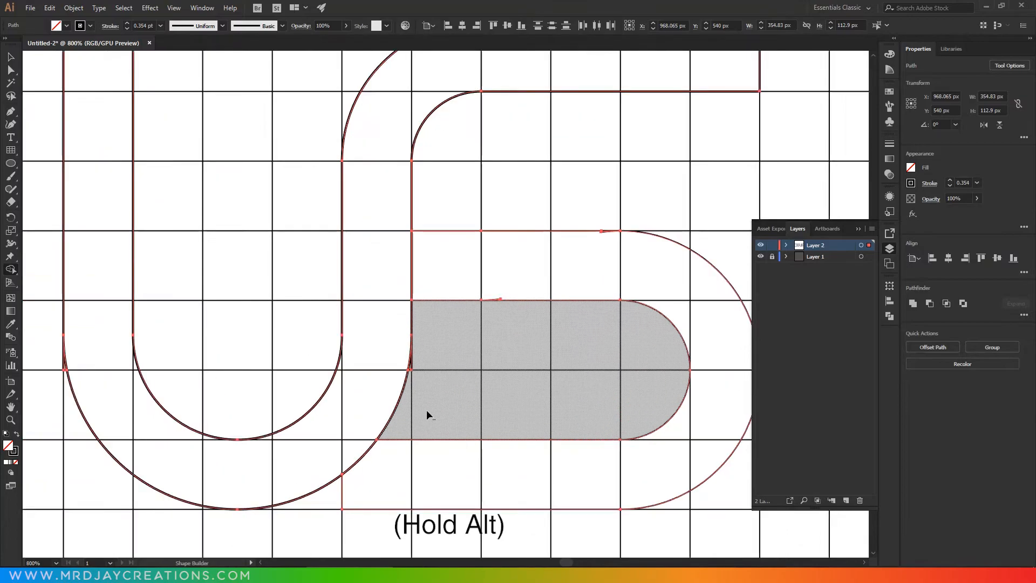
scroll(391, 308, down, 5)
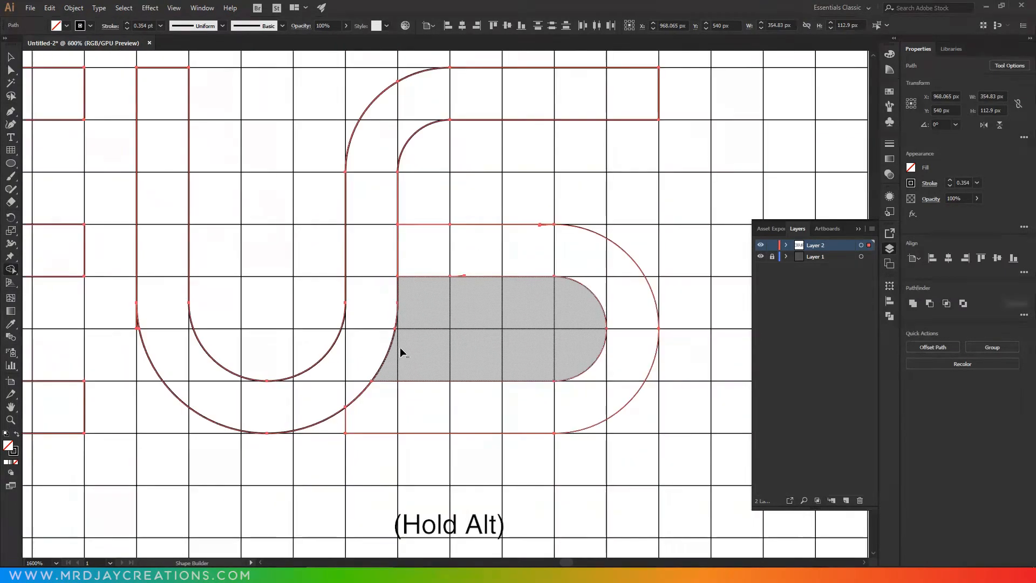
scroll(218, 336, up, 5)
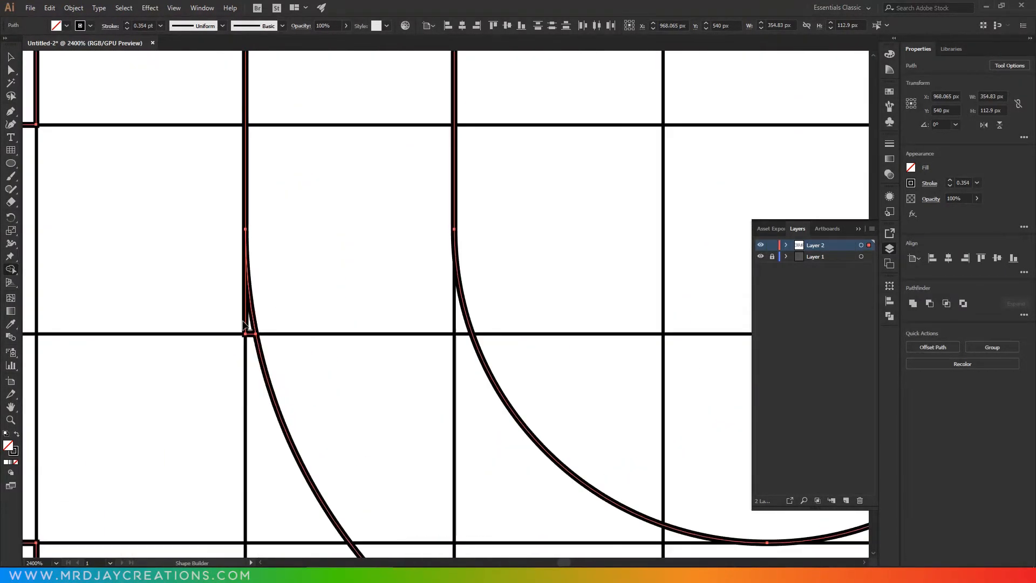
scroll(246, 326, down, 5)
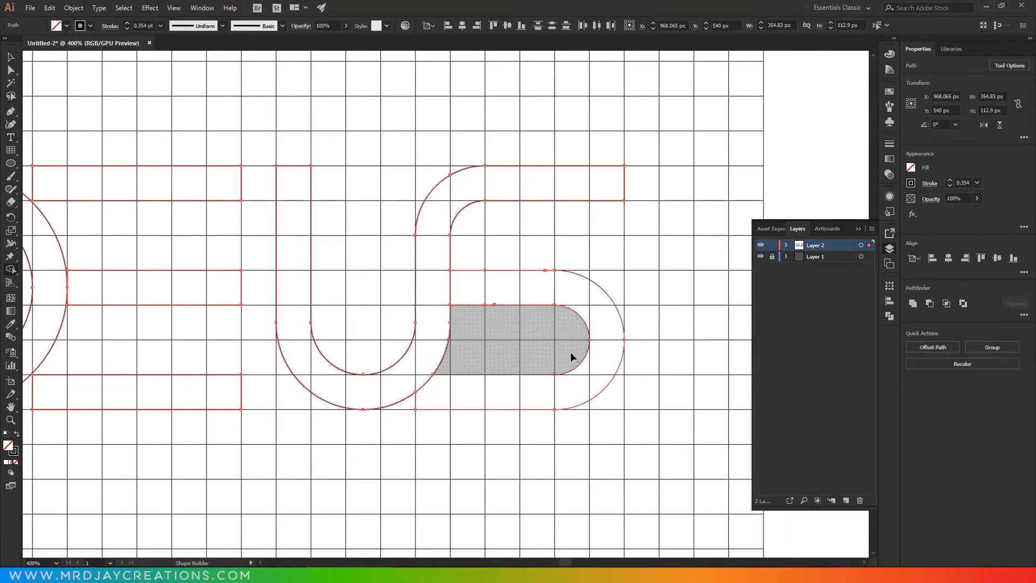
scroll(545, 306, up, 3)
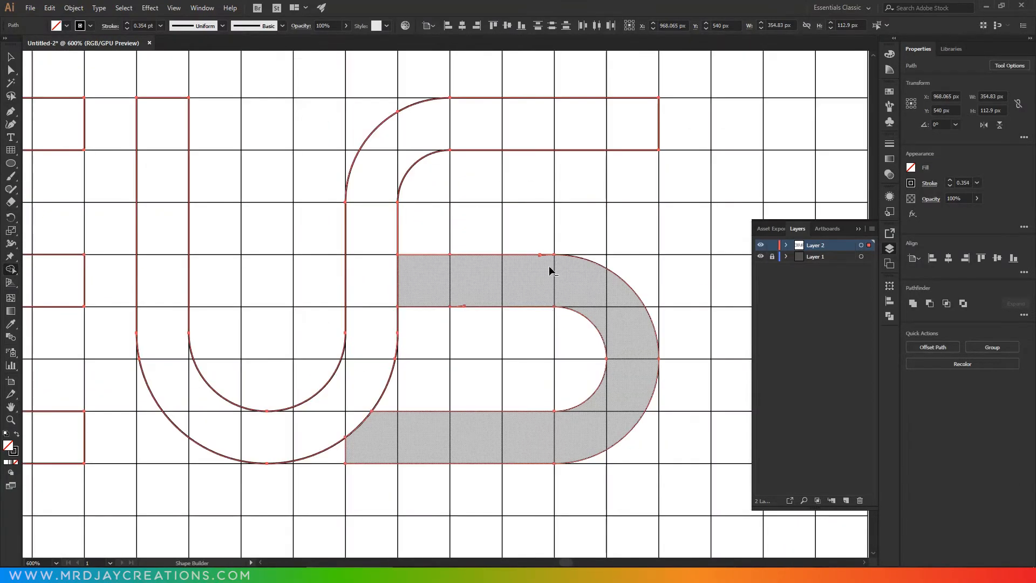
scroll(542, 254, up, 3)
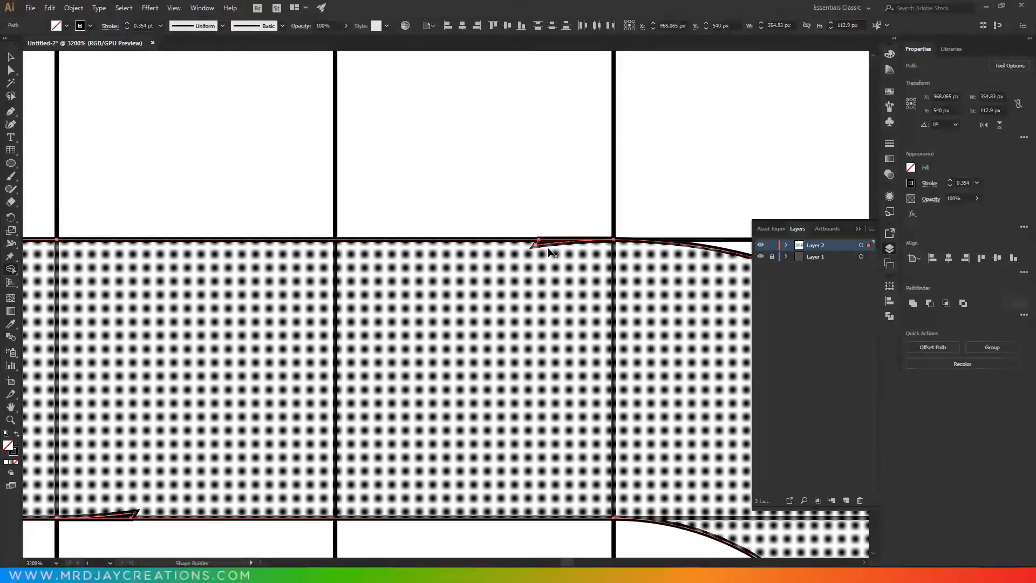
scroll(543, 246, down, 3)
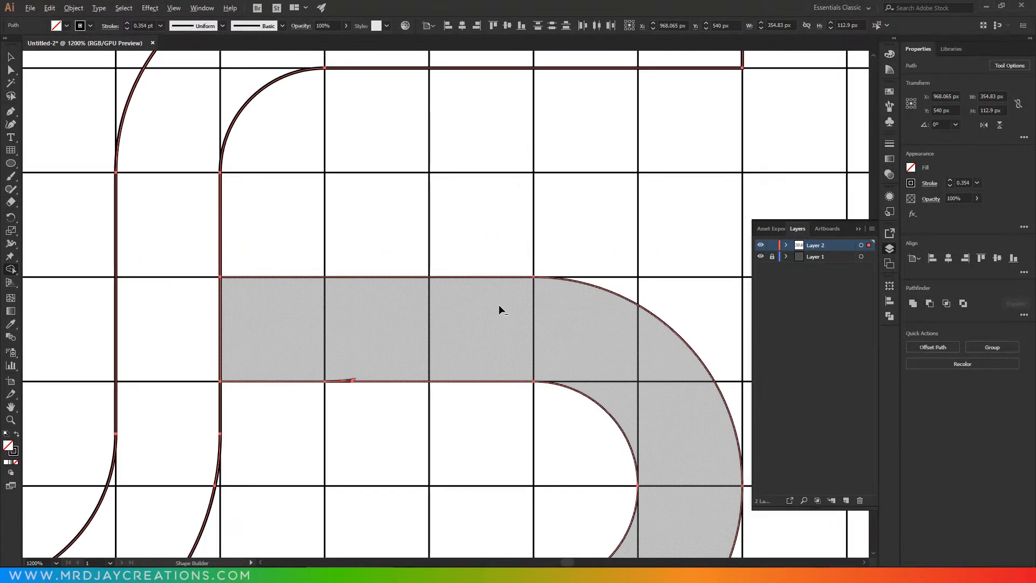
scroll(346, 407, up, 3)
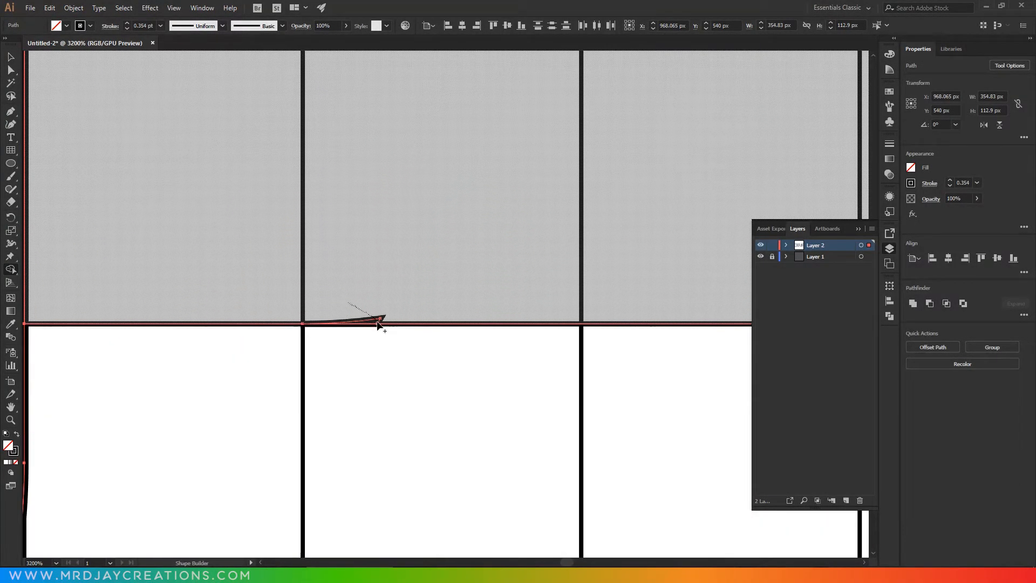
scroll(378, 325, down, 4)
scroll(378, 325, down, 2)
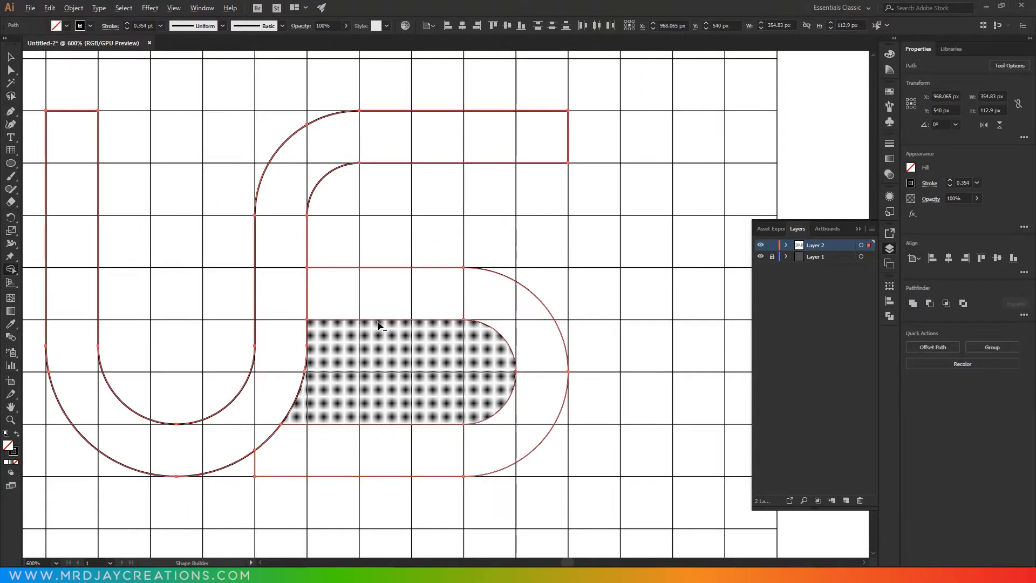
Select all the letter shapes, set their stroke to 0.5 pt, and swap fill and stroke to make them solid black
drag(372, 319, 665, 318)
click(11, 57)
click(889, 248)
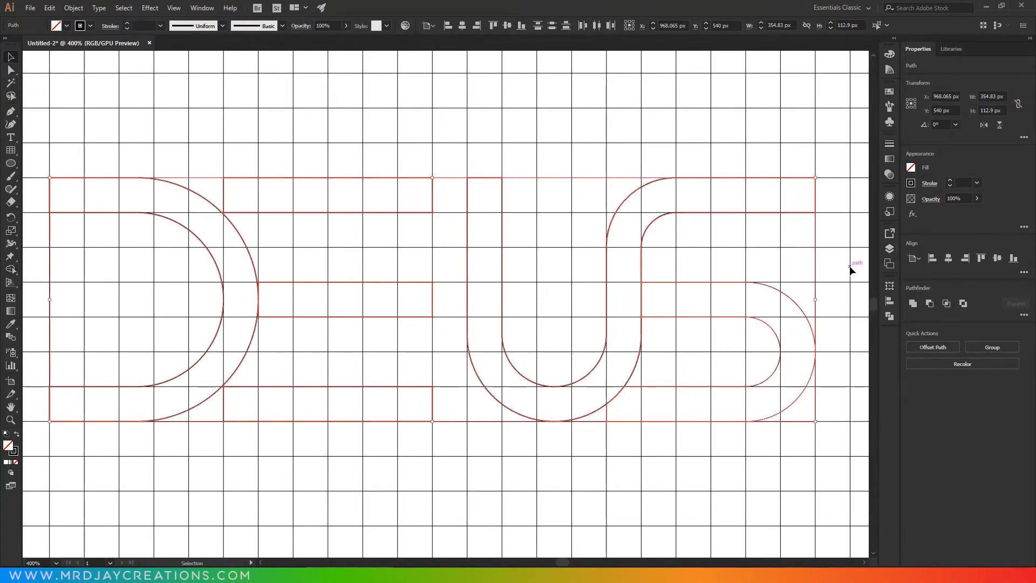
click(830, 242)
drag(841, 174, 44, 440)
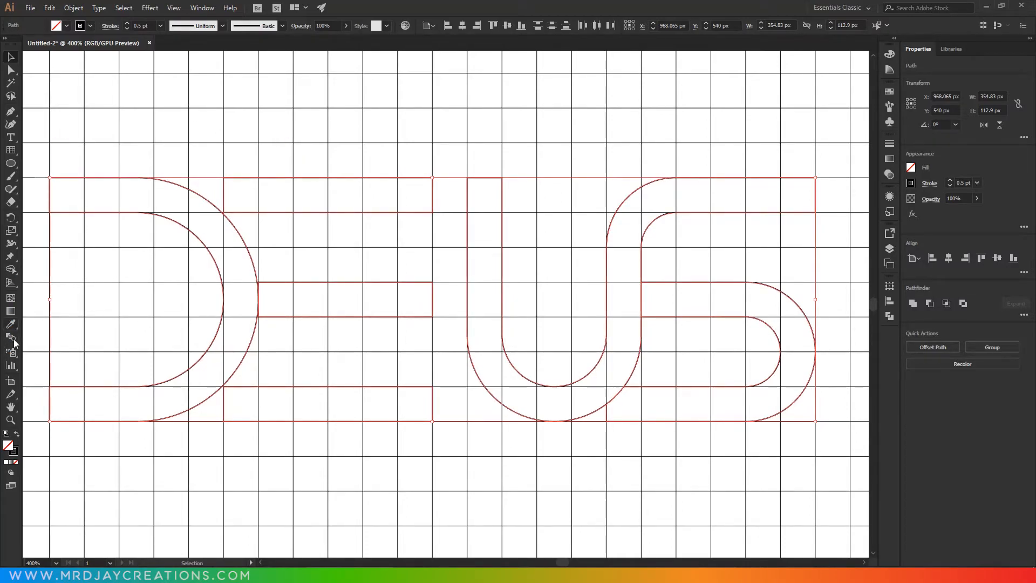
click(17, 433)
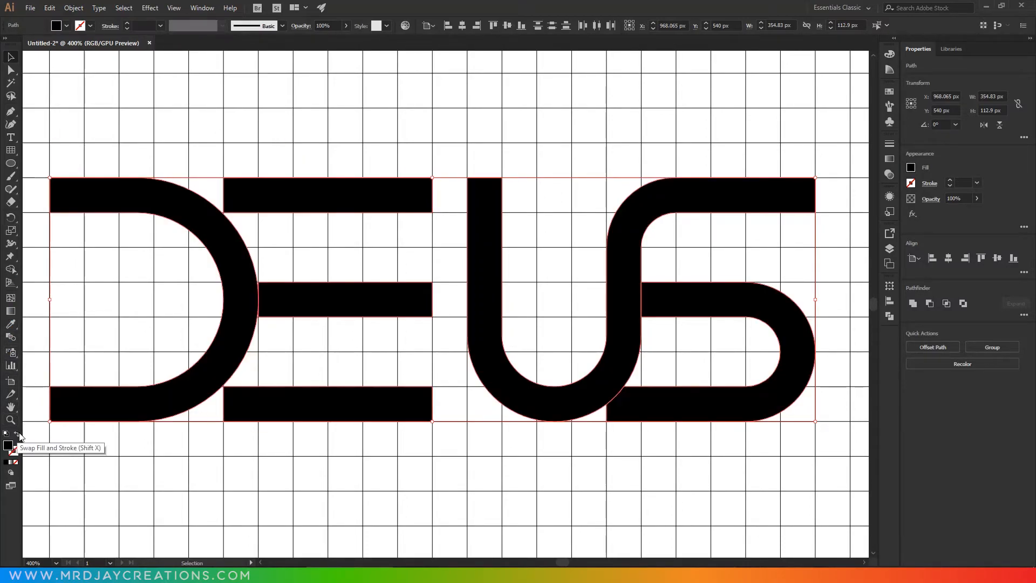
click(289, 436)
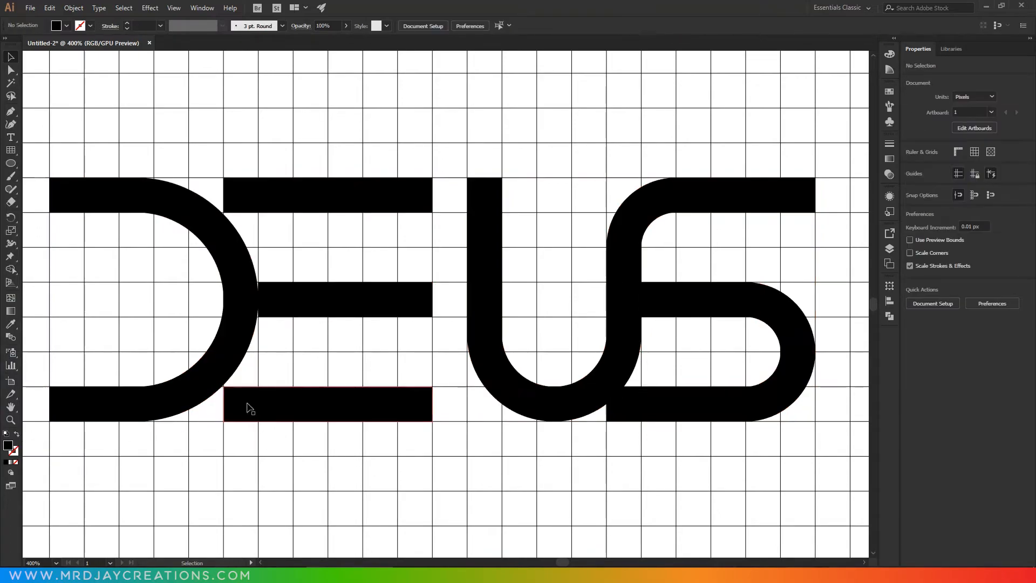
Offset the D and the connected U-S path by 13 px with mitered joins
click(181, 187)
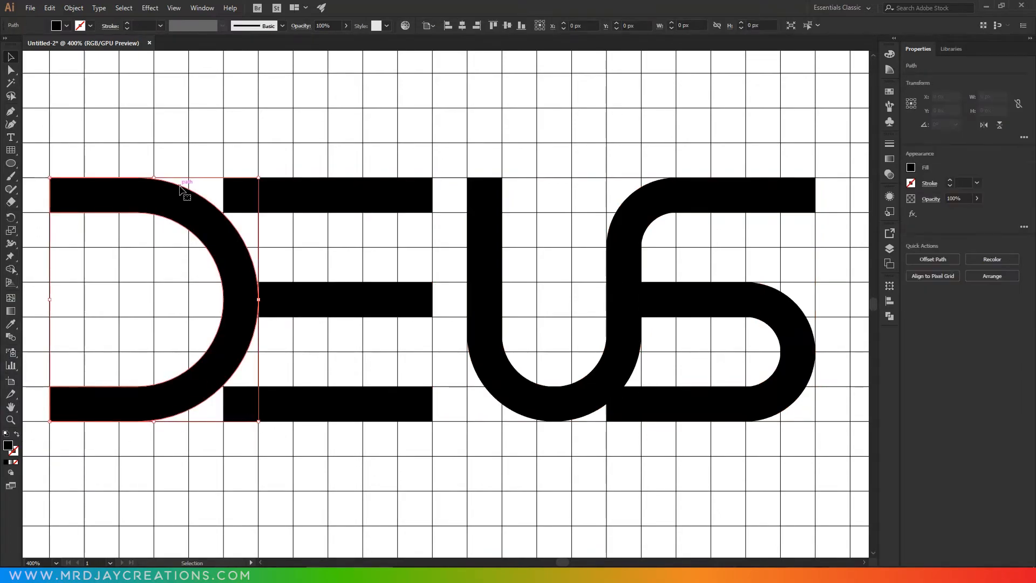
shift+click(491, 196)
click(74, 8)
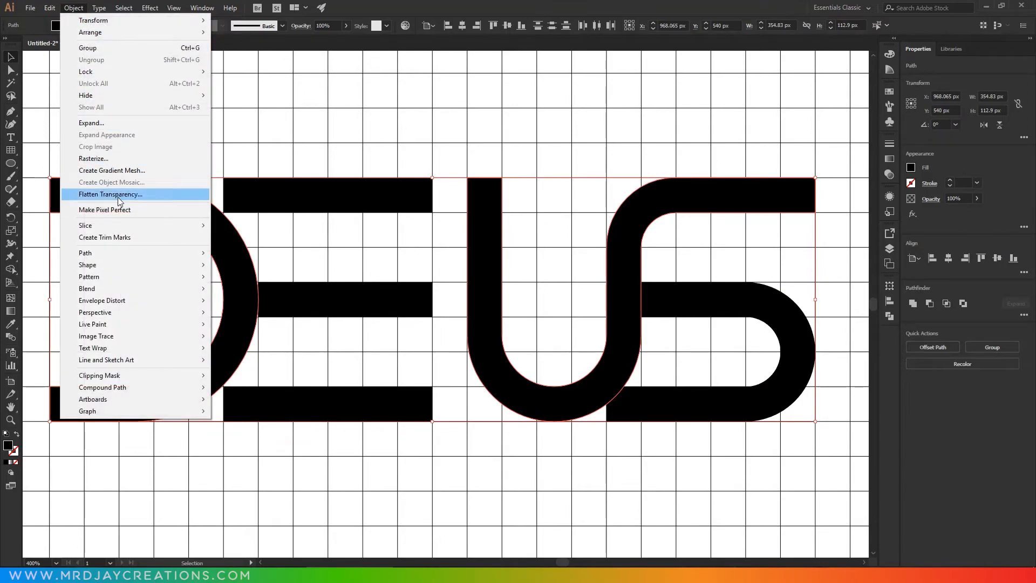
click(128, 254)
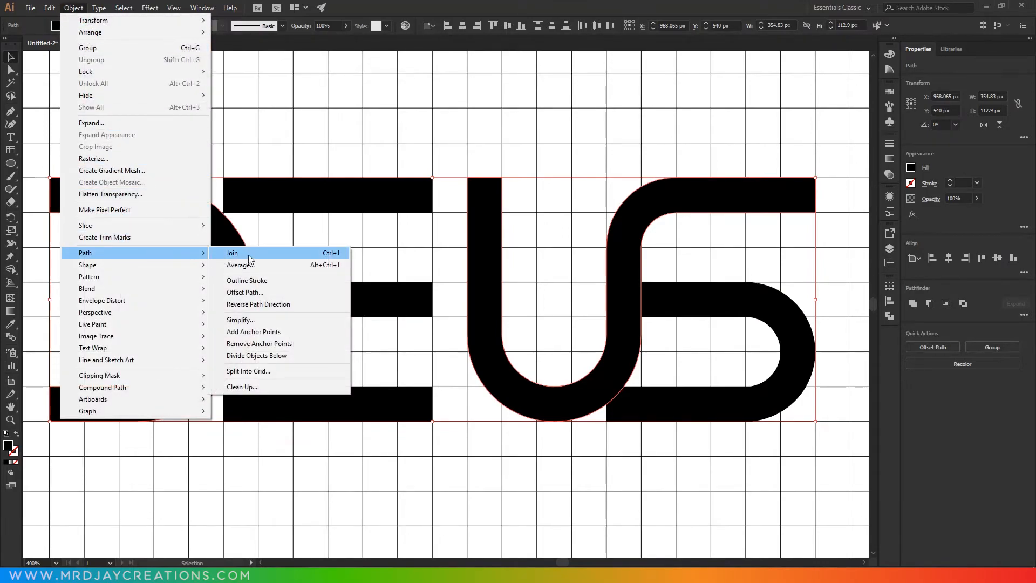
click(258, 293)
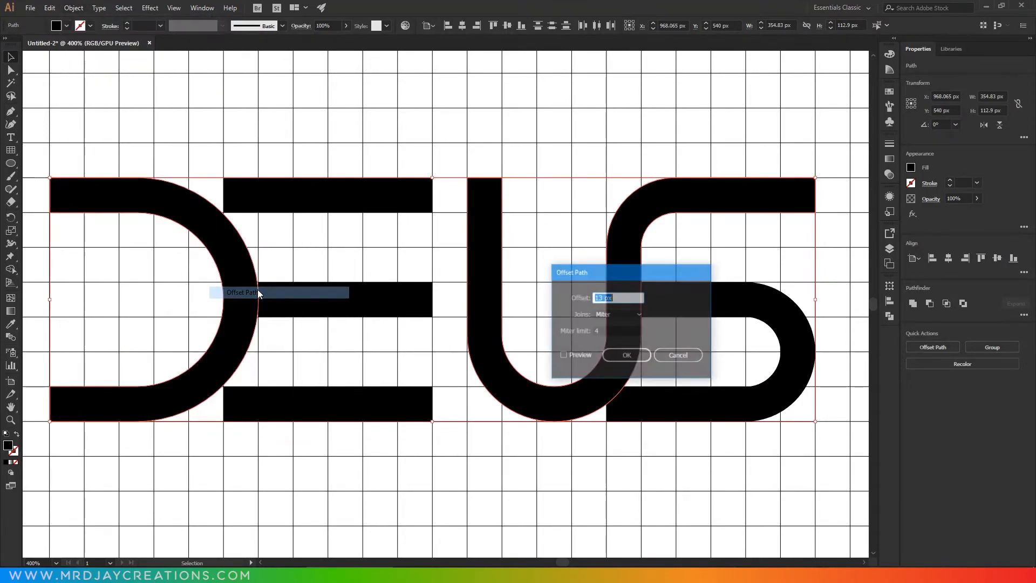
click(571, 354)
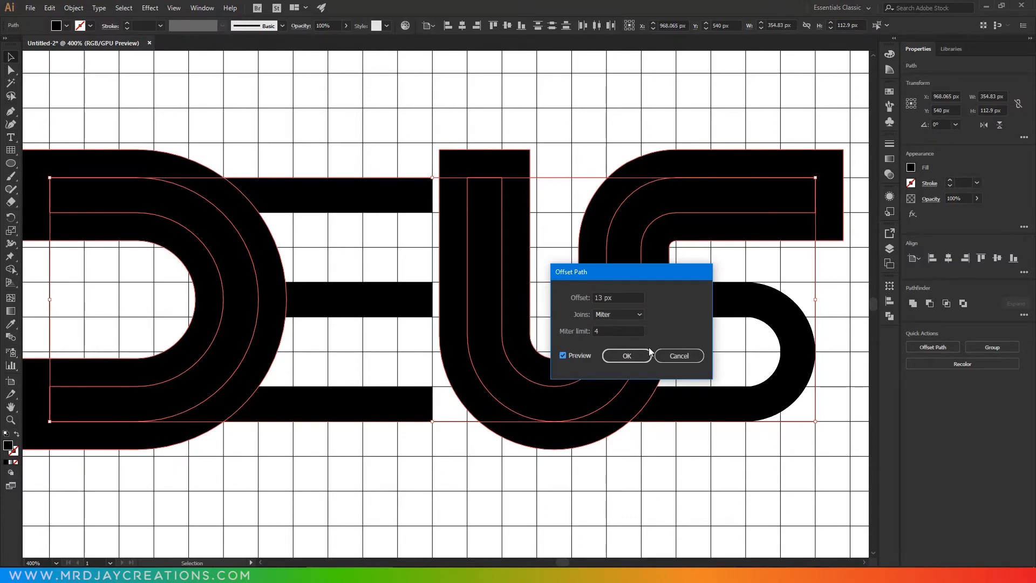
click(631, 354)
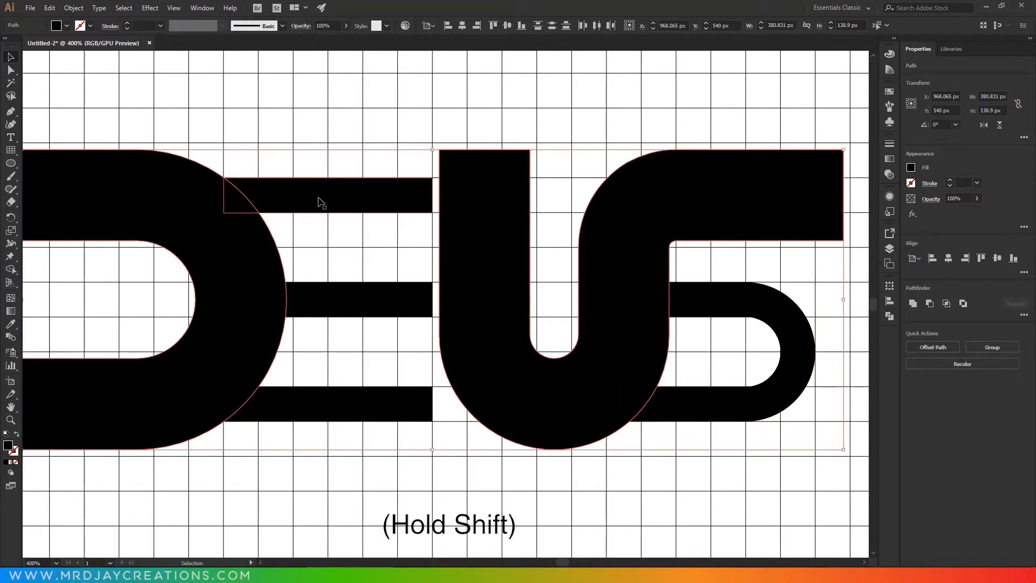
Use Shape Builder to remove the parts of the E's three bars and the S's lower bowl that overlap the offset shapes
shift+click(337, 300)
shift+click(345, 403)
shift+click(753, 319)
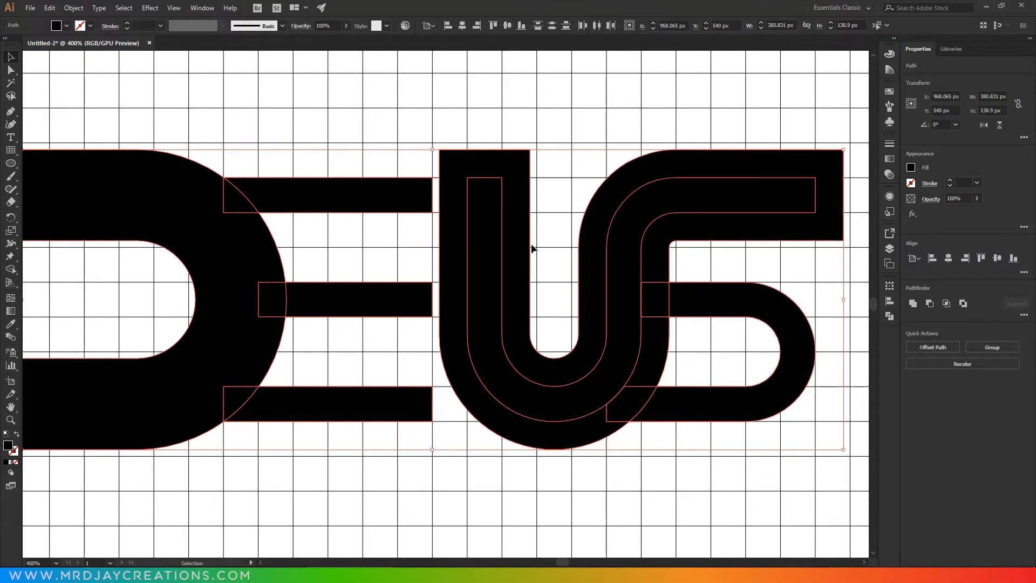
click(10, 270)
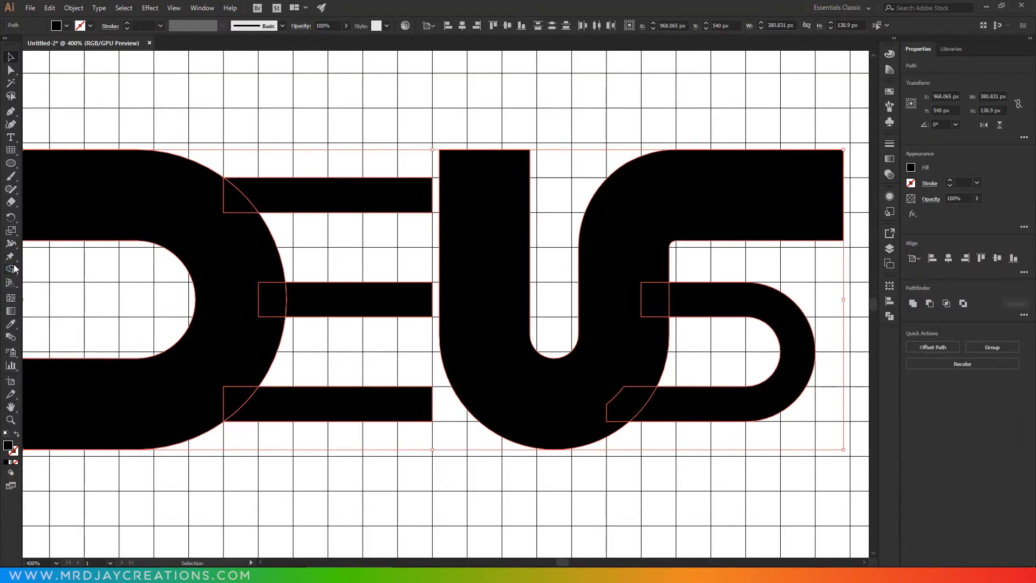
alt+click(237, 201)
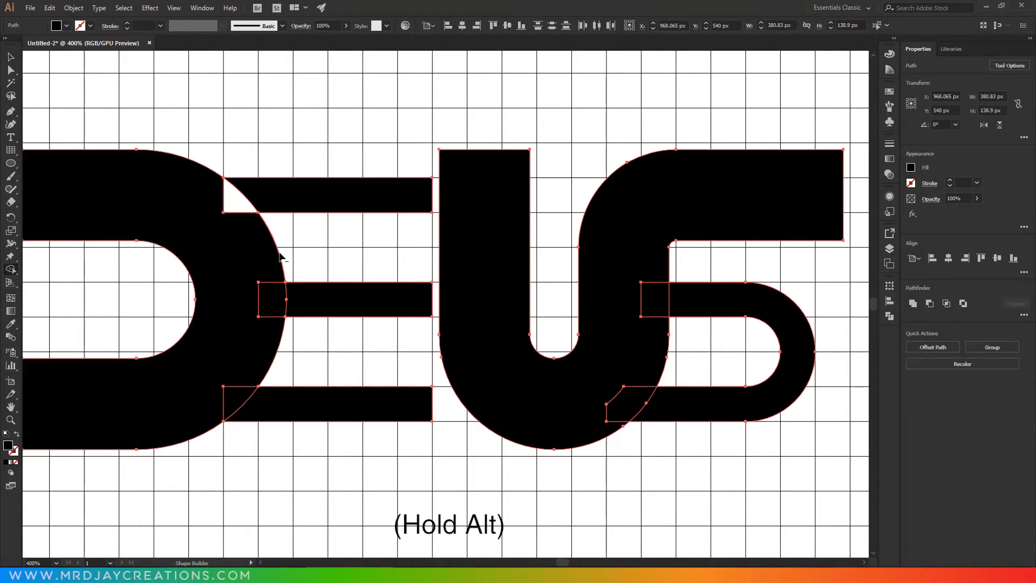
alt+click(273, 299)
alt+click(243, 400)
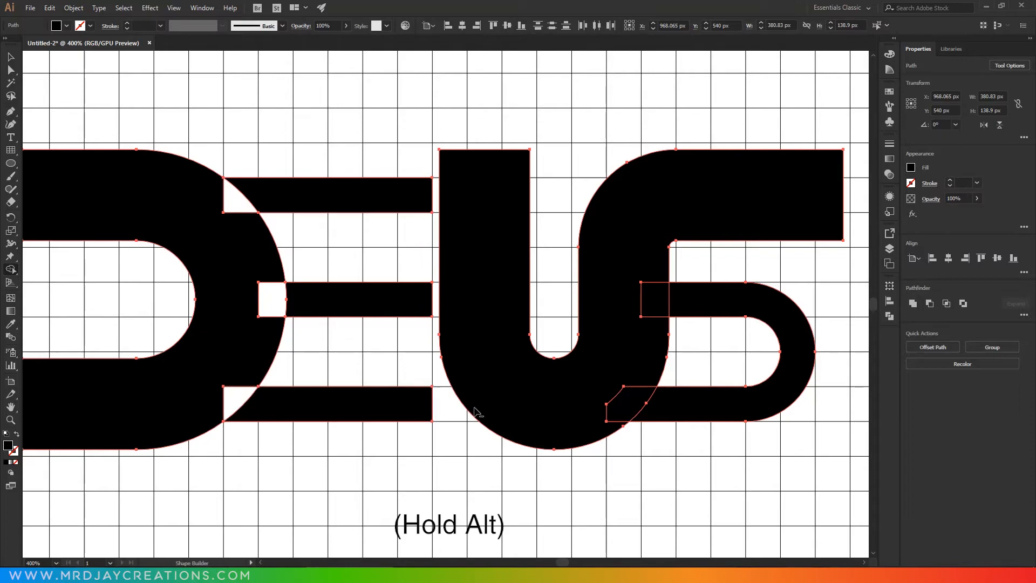
alt+click(621, 409)
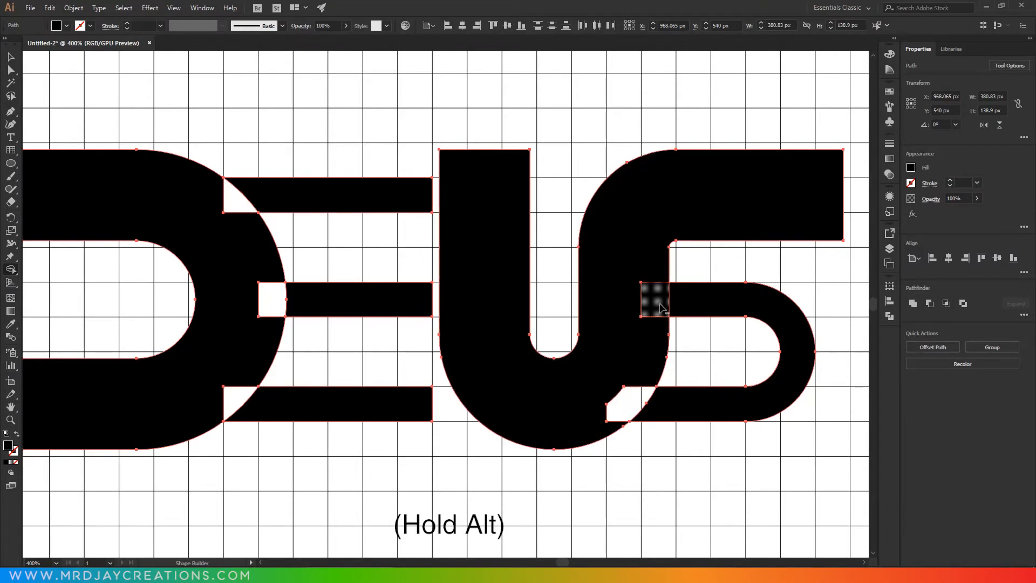
alt+click(661, 308)
Delete the oversized offset shapes around the D and the connected U-S path
click(10, 57)
click(165, 127)
click(164, 158)
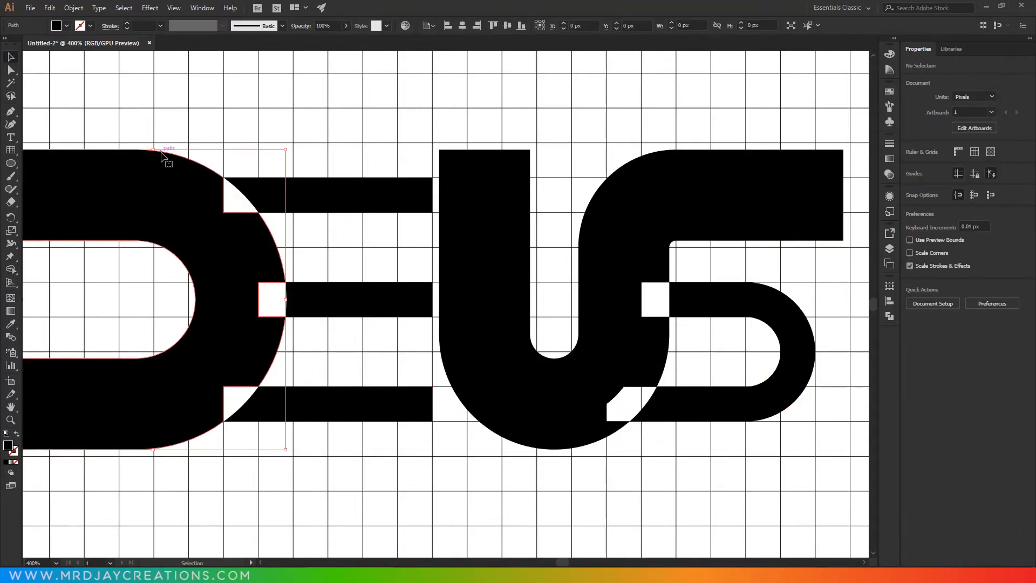
shift+click(469, 154)
key(Delete)
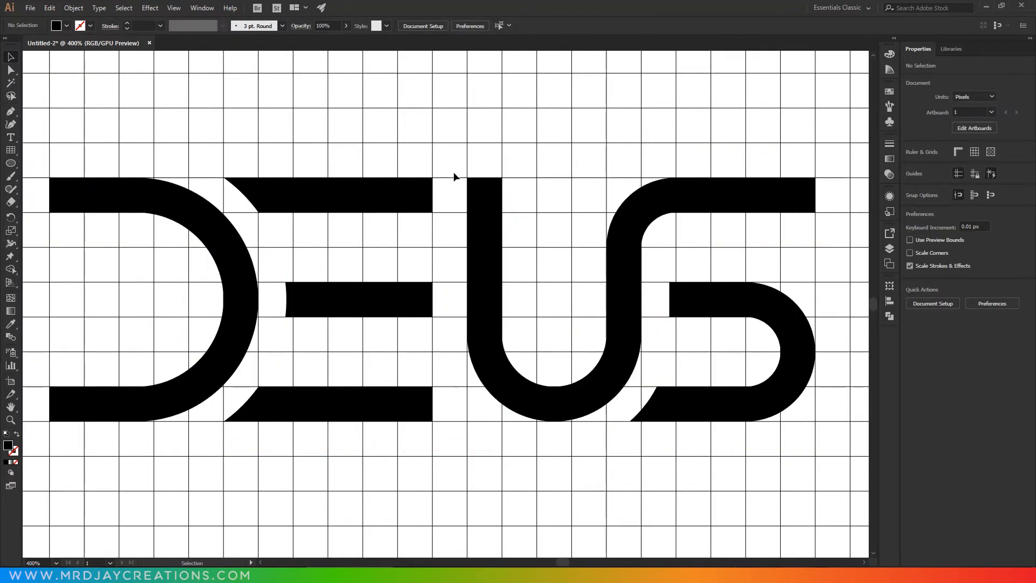
Draw 45° diagonal lines about 41 px wide, centered on the D's two outer left corners and the S's upper right corner
click(14, 149)
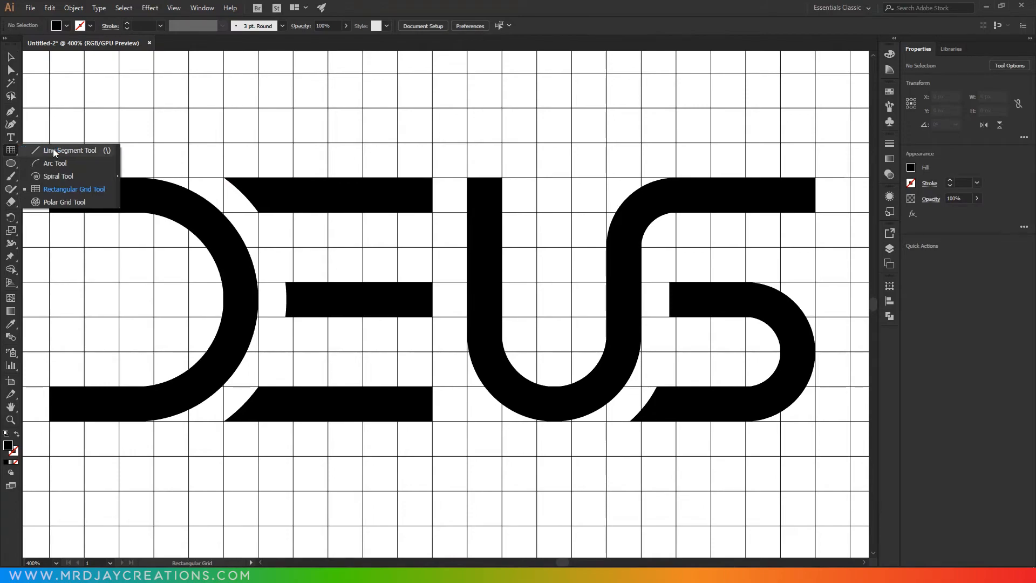
click(54, 150)
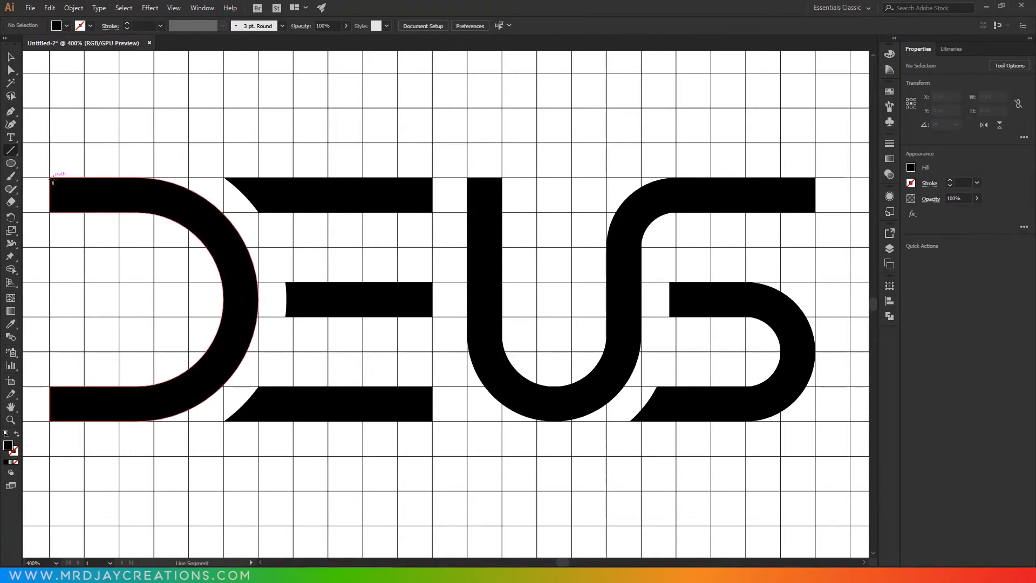
drag(49, 177, 94, 222)
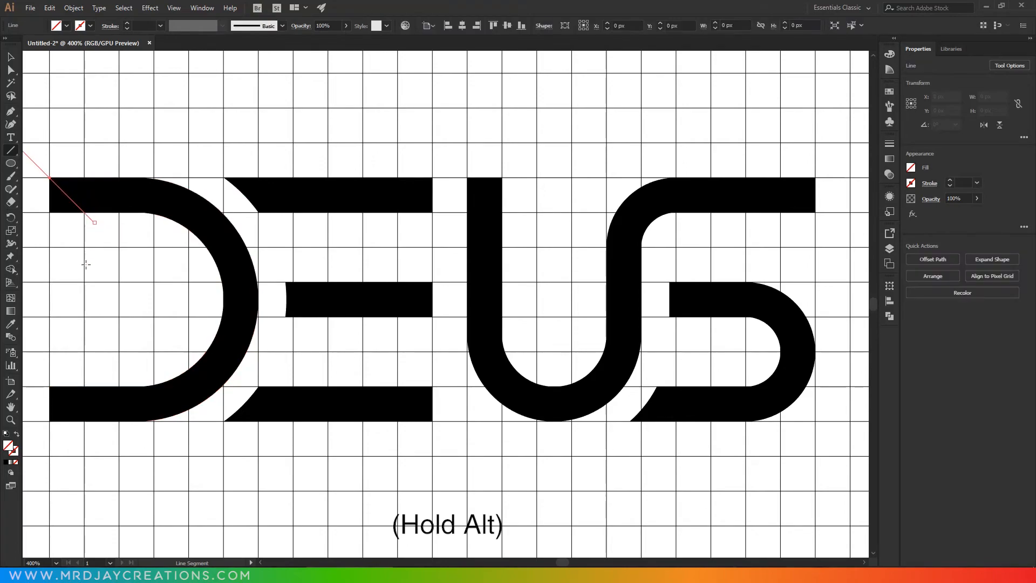
drag(49, 419, 94, 375)
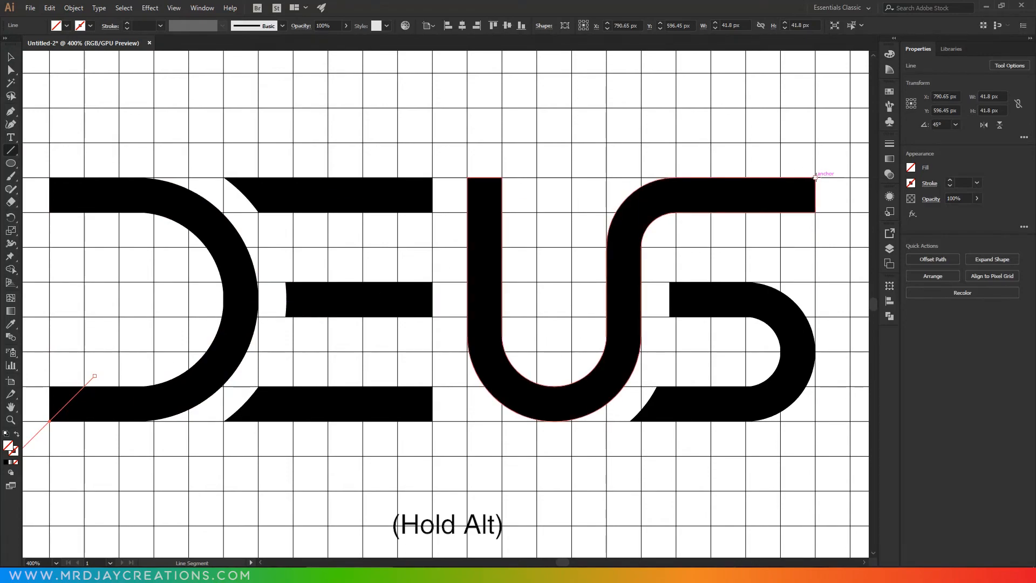
drag(816, 177, 772, 221)
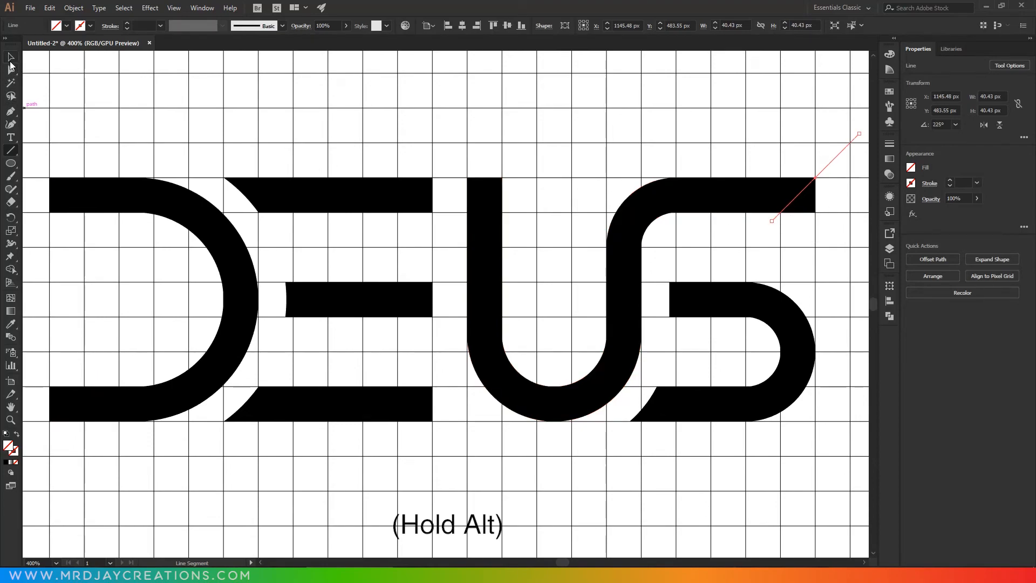
Select the letters and diagonal lines, and trim the D's two ends and the S's upper tip along the diagonals with Shape Builder
click(10, 59)
drag(33, 127, 827, 471)
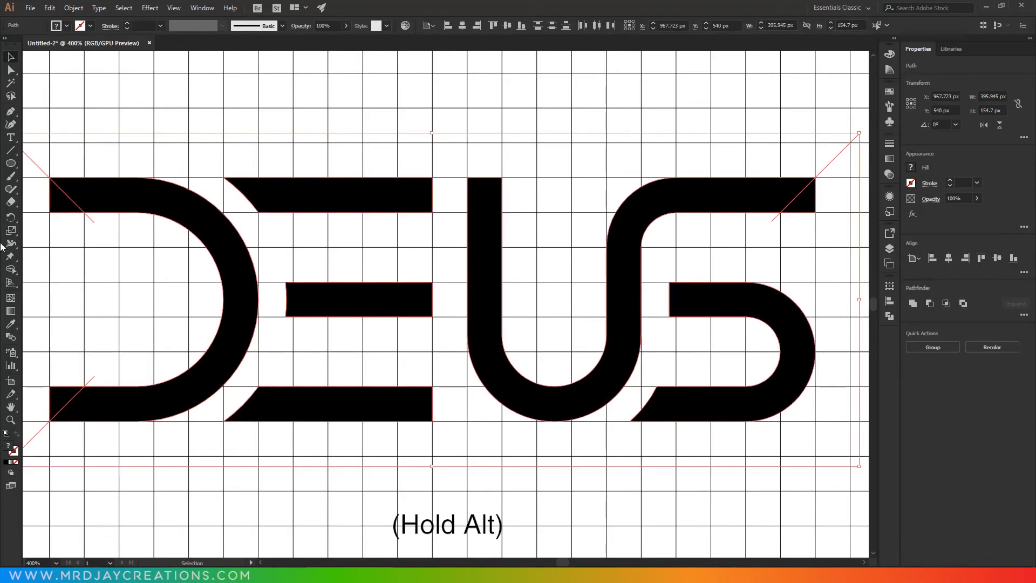
click(11, 269)
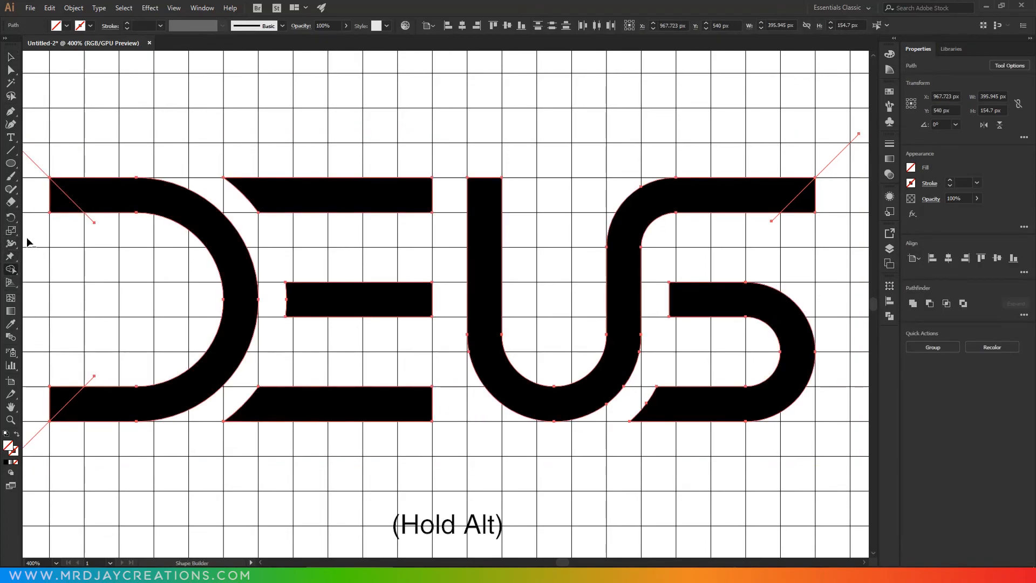
alt+click(63, 403)
alt+click(799, 209)
Remove the leftover diagonal line segments around the trimmed ends of the D and the S
alt+click(829, 164)
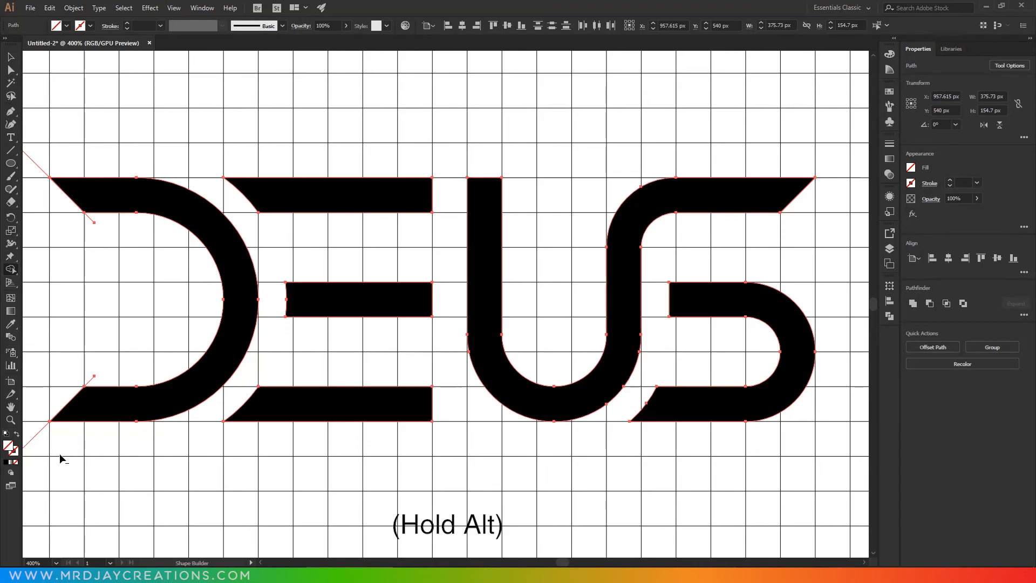
alt+click(40, 428)
alt+click(91, 380)
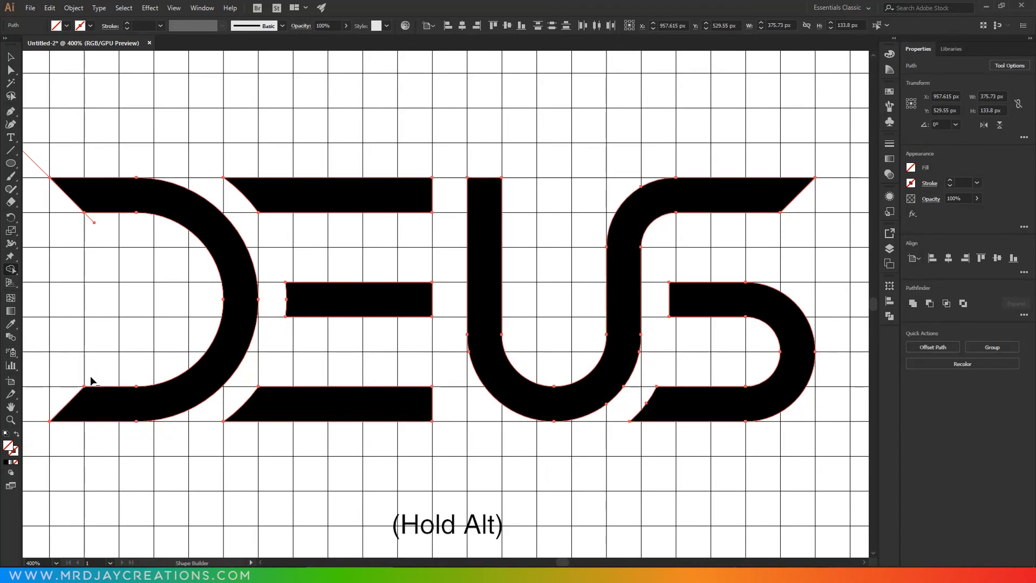
alt+click(37, 169)
alt+click(88, 219)
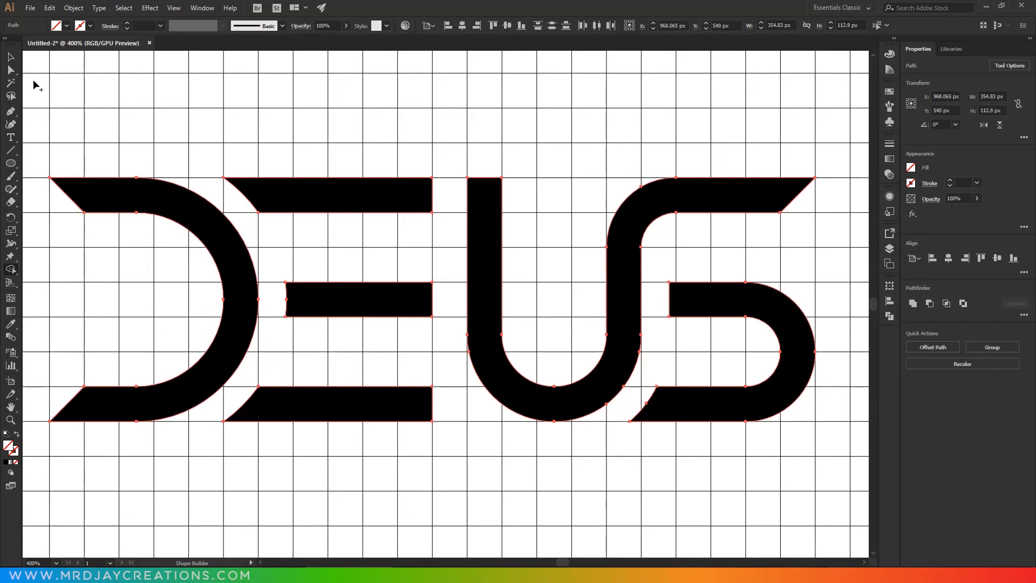
Group the E's three bars, and group all the letter shapes into a single wordmark
click(13, 59)
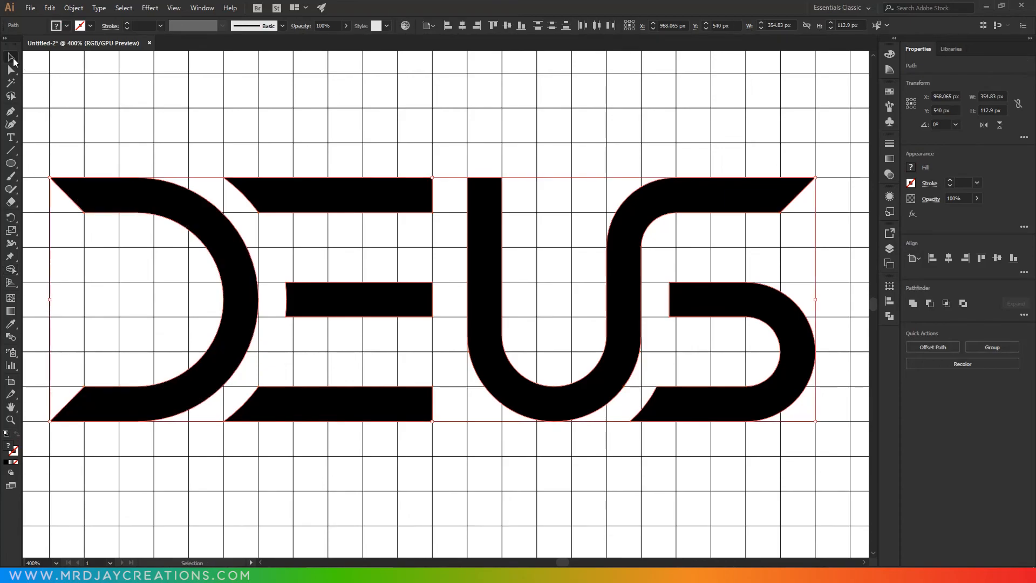
click(275, 154)
click(273, 190)
click(210, 149)
key(a)
drag(330, 139, 376, 462)
key(v)
drag(144, 120, 712, 484)
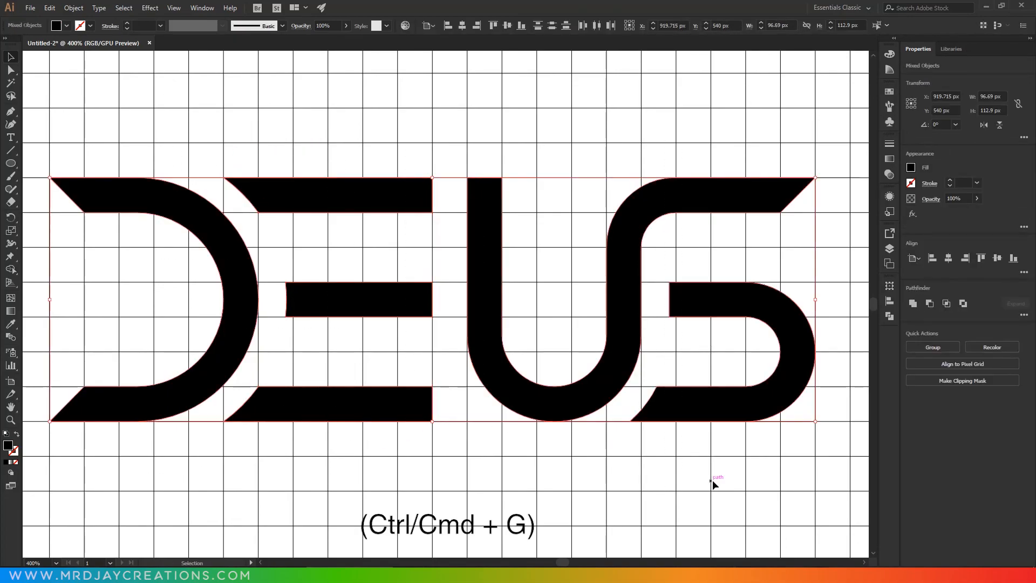
key(ctrl+g)
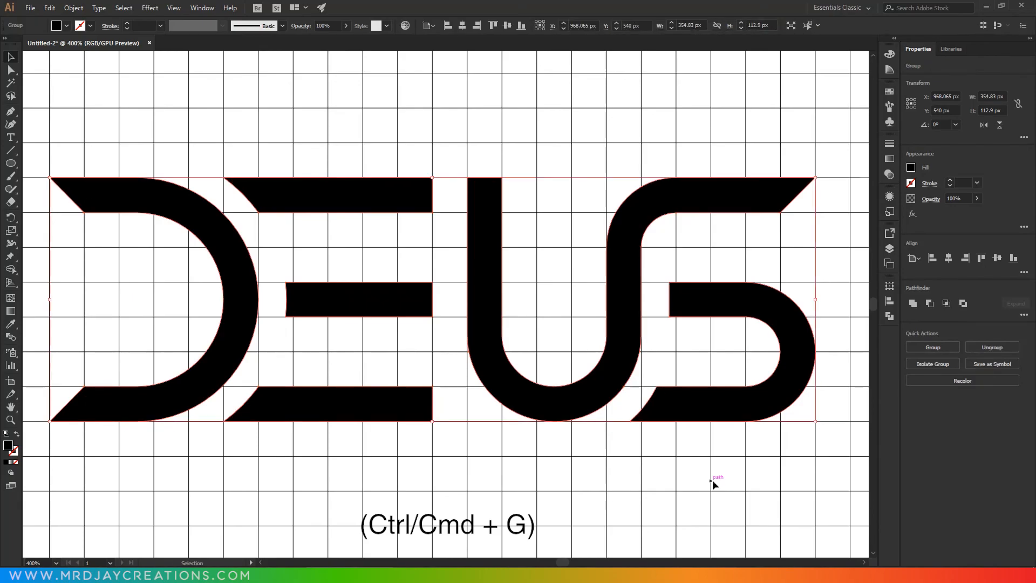
Fill the wordmark group with the light blue swatch and hide the grid on Layer 1
click(67, 26)
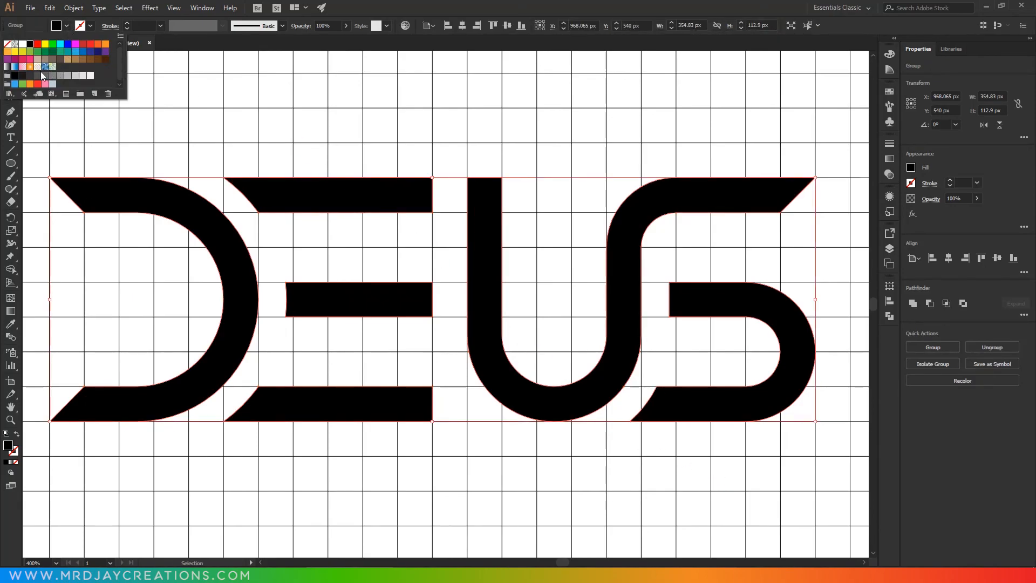
click(15, 84)
click(351, 133)
click(351, 133)
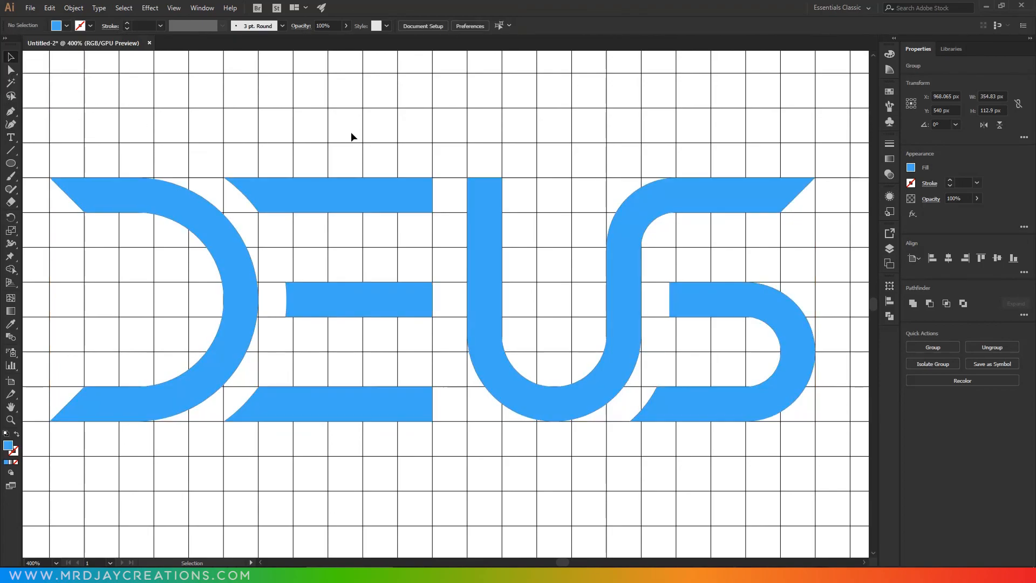
click(889, 248)
click(760, 302)
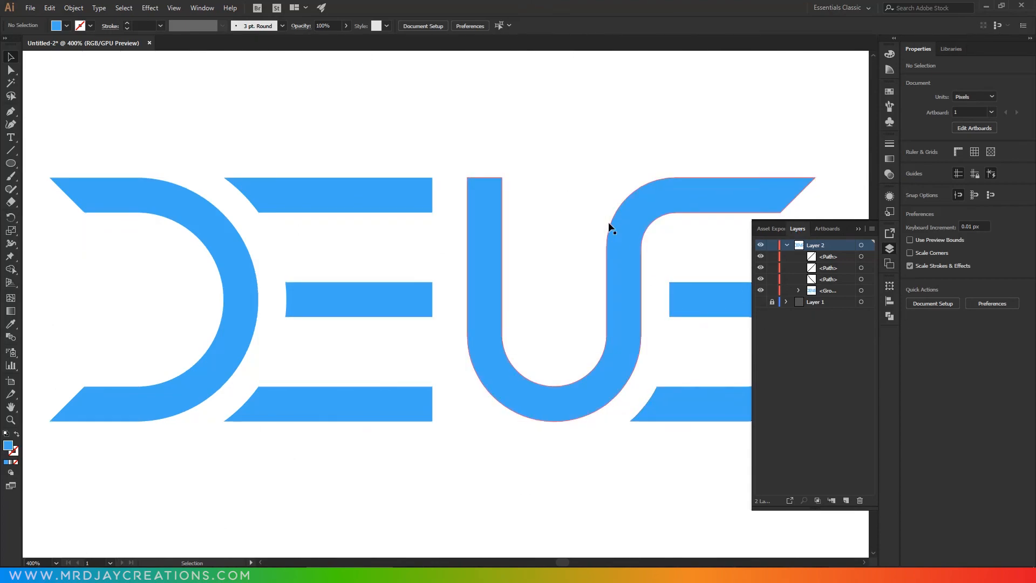
Enlarge the wordmark proportionally and place it roughly centered in the upper half of the artboard
click(56, 562)
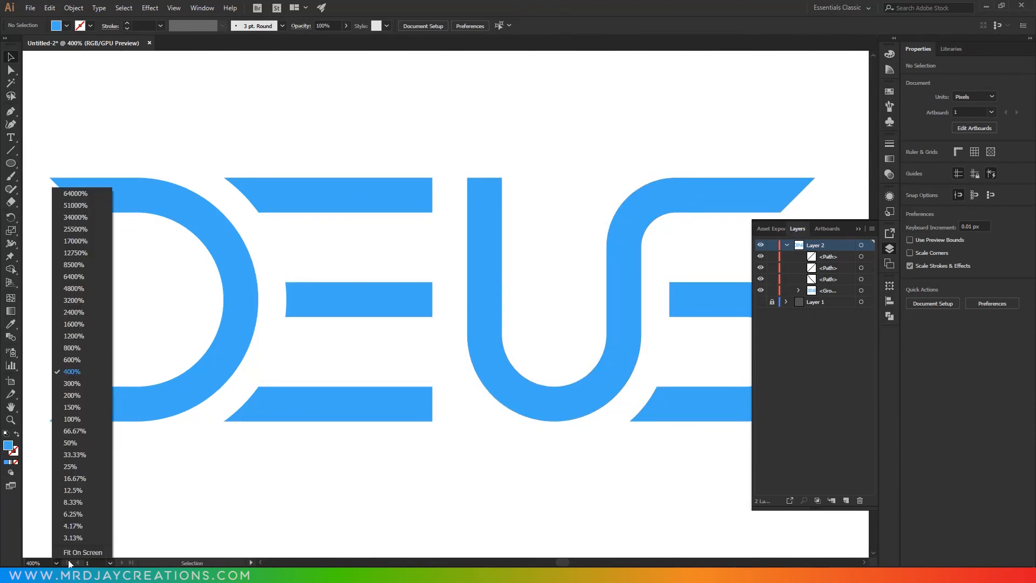
click(76, 556)
click(492, 314)
drag(526, 279, 670, 226)
drag(560, 281, 558, 197)
click(528, 340)
click(889, 248)
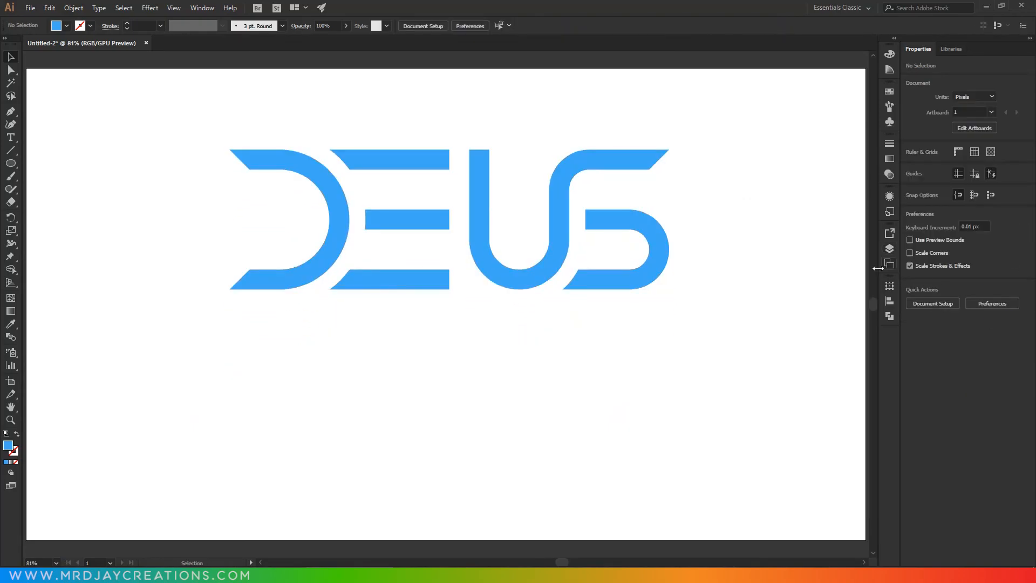